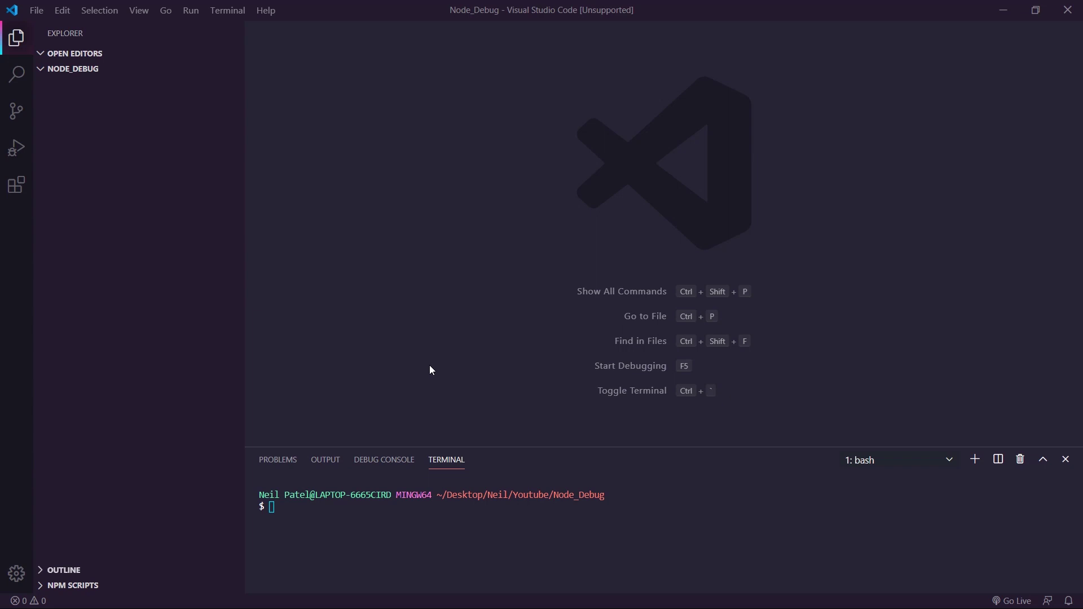
# Step: Initialise the project with npm init -y and create an empty index.js
pyautogui.click(378, 524)
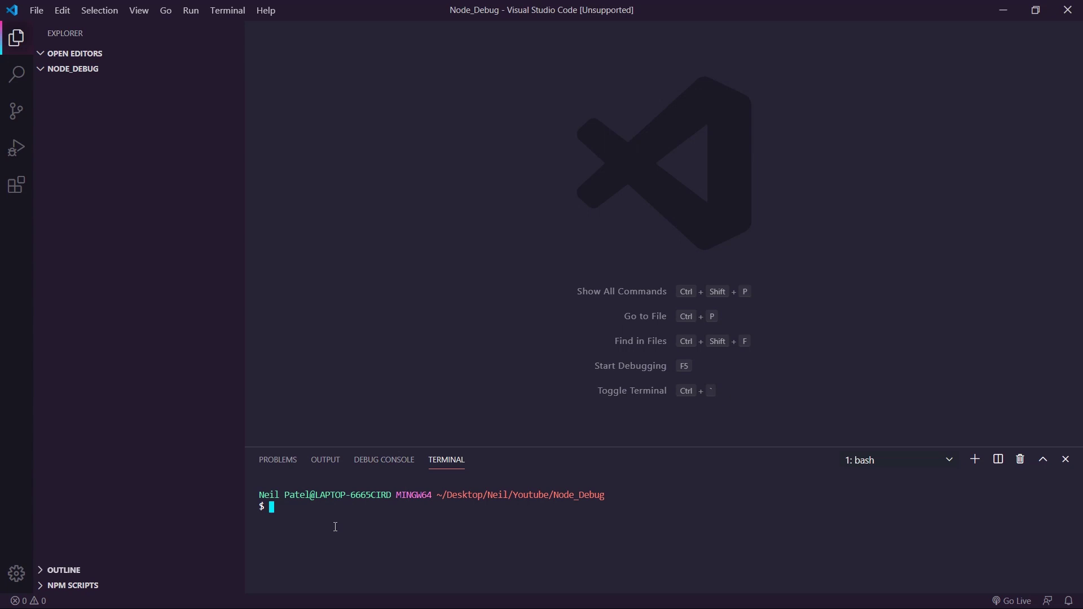
pyautogui.write('npm')
pyautogui.write(' init -')
pyautogui.write('y')
pyautogui.press('Return')
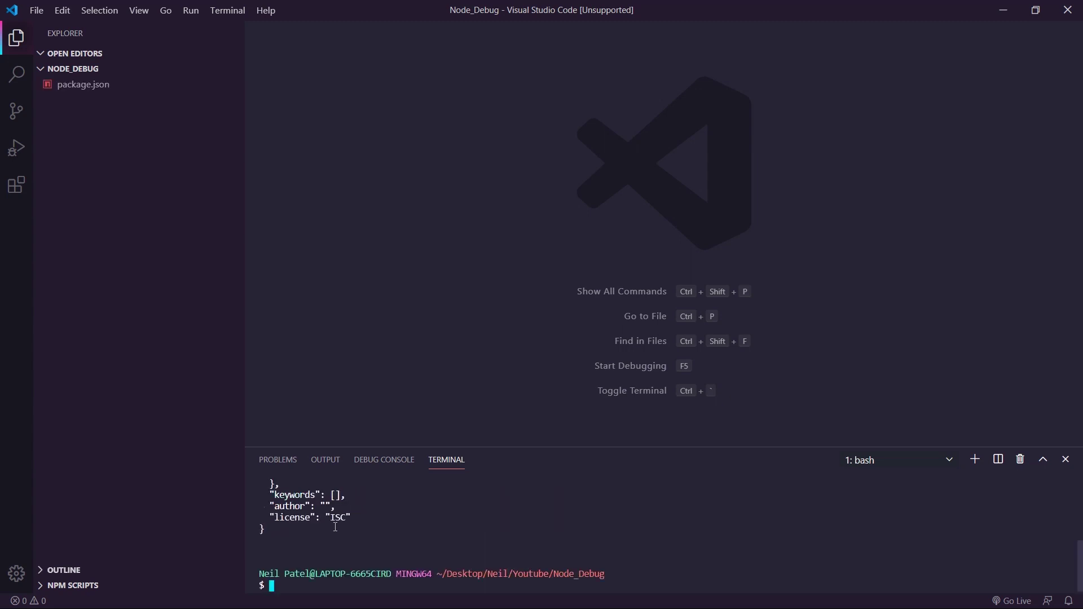
pyautogui.click(176, 69)
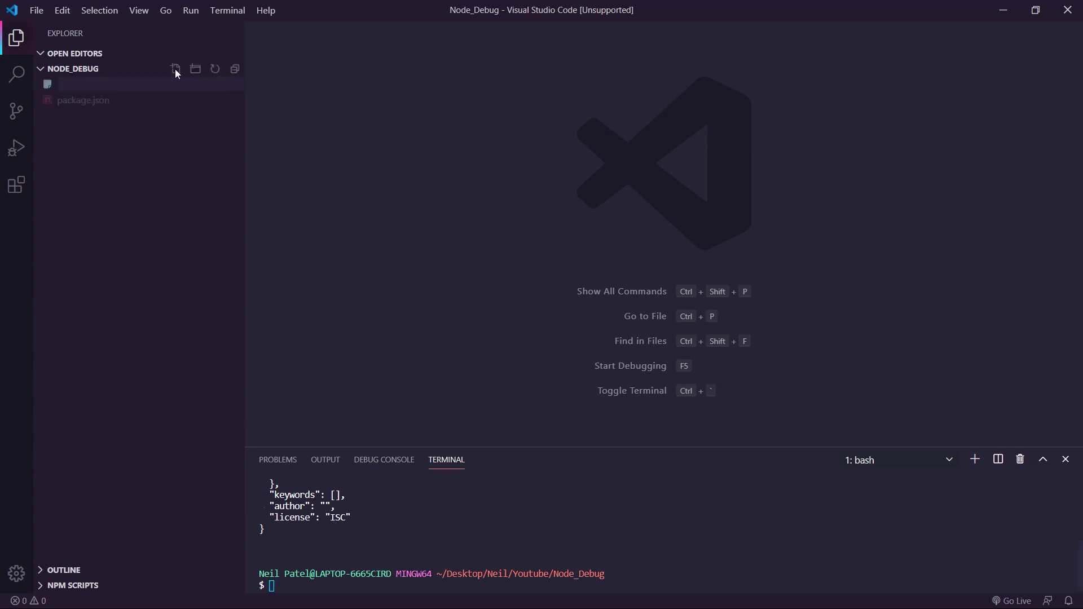
pyautogui.write('index.js')
pyautogui.press('Return')
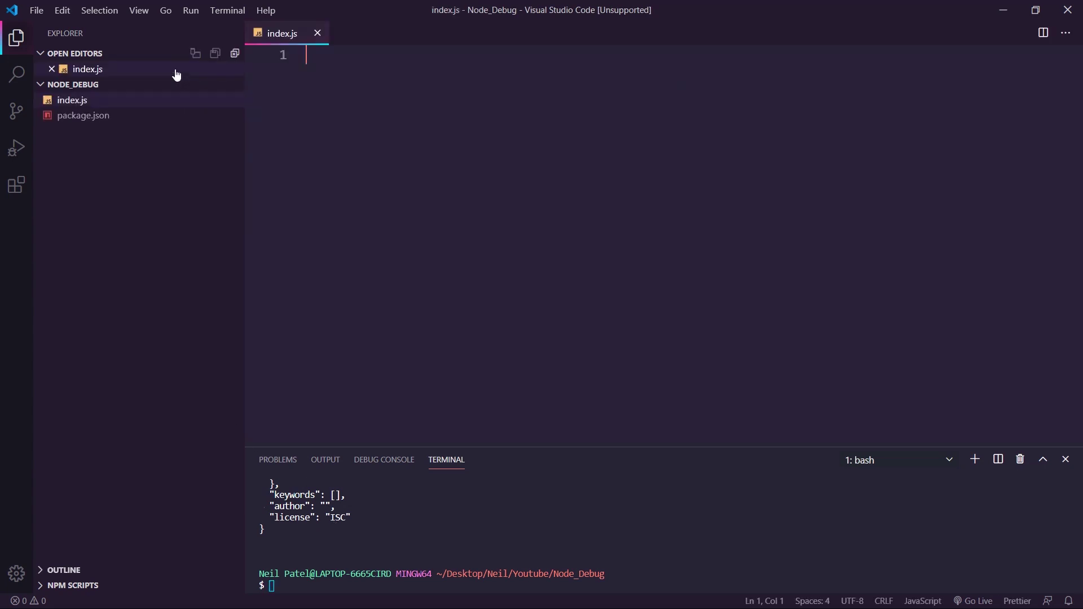
# Step: Install Express with npm install express
pyautogui.click(349, 584)
pyautogui.write('npm ')
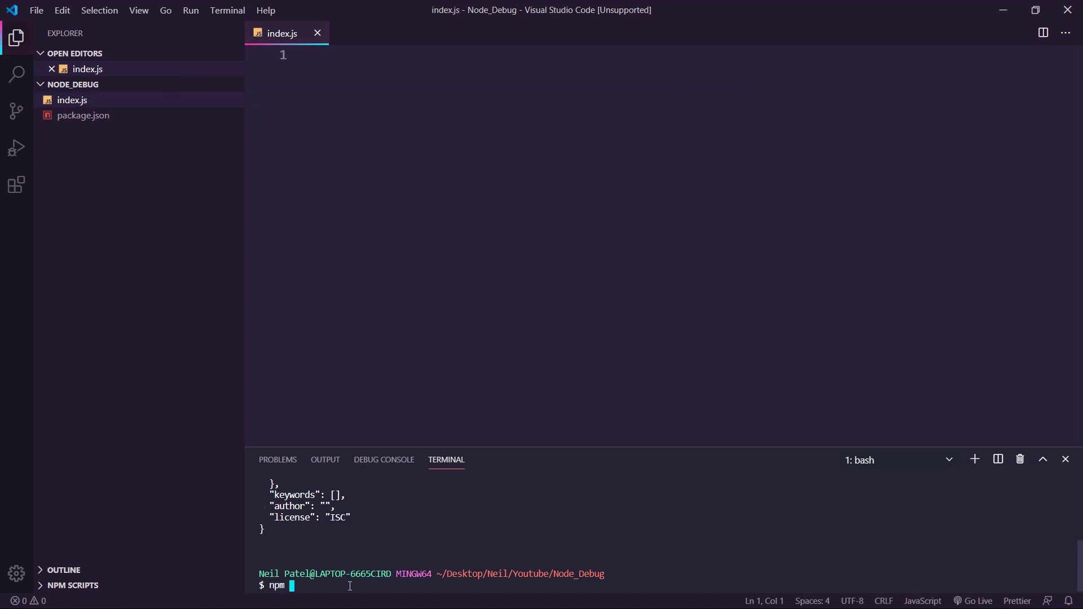
pyautogui.write('install express')
pyautogui.press('Return')
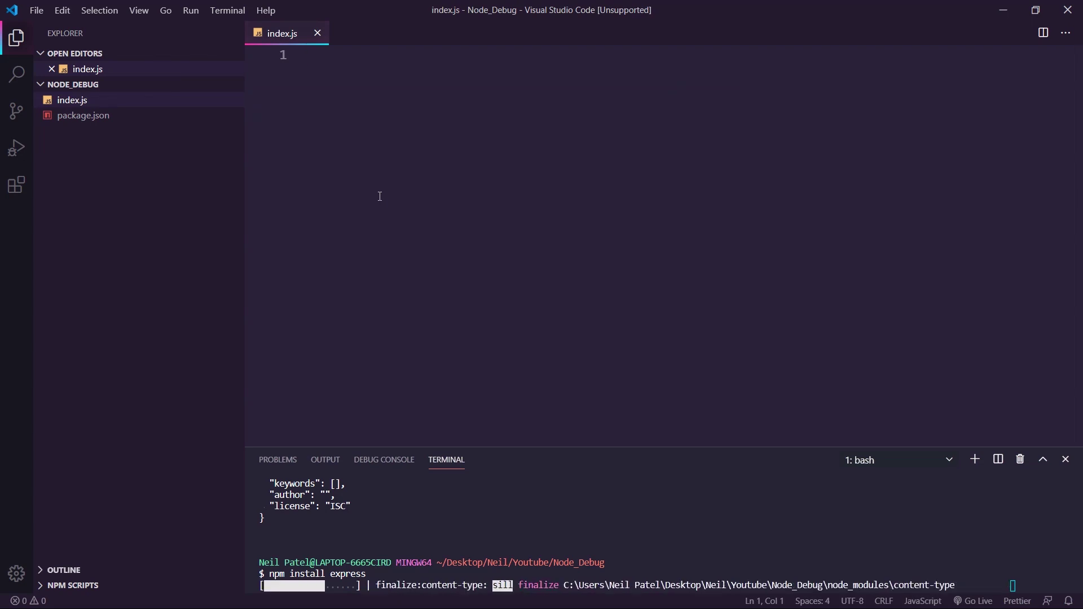
pyautogui.click(379, 197)
pyautogui.write('const e')
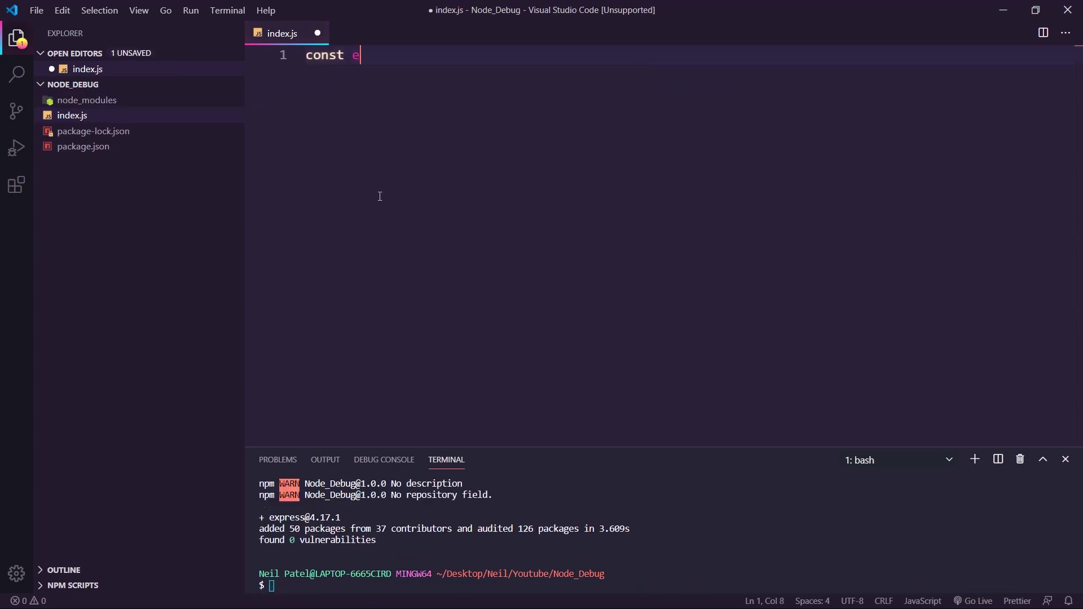
pyautogui.write('xpress = r')
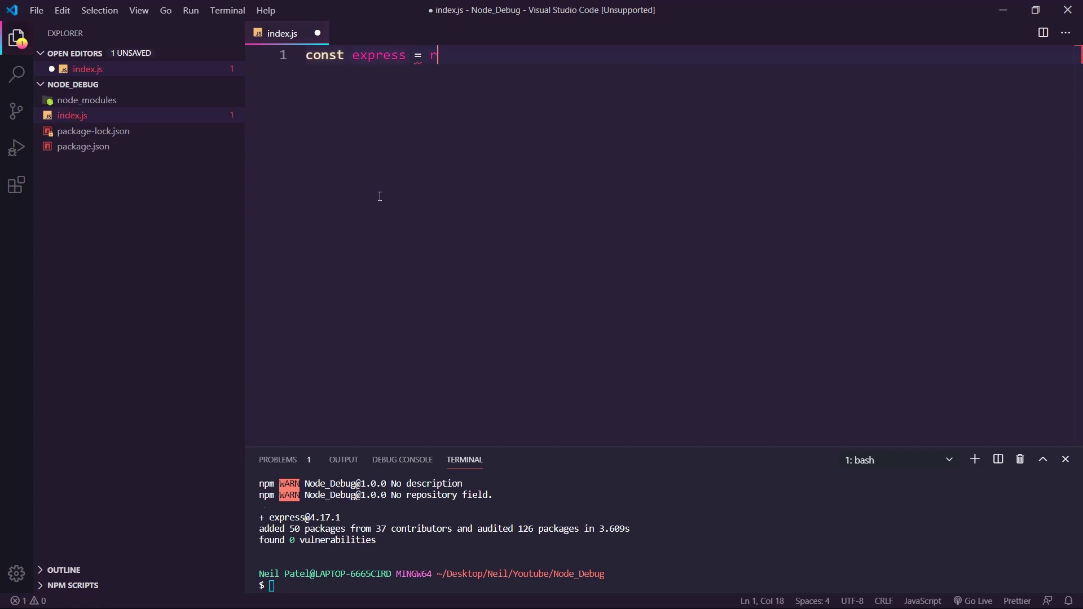
pyautogui.write("equire('e")
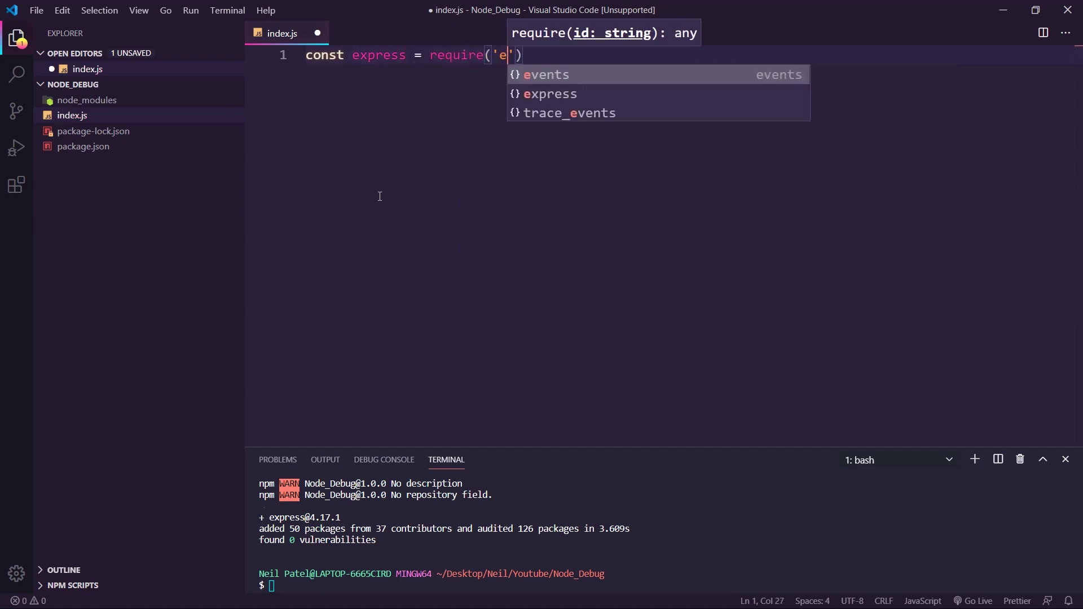
pyautogui.write("xpress');")
# Step: Write the Express require, const app = express(), and app.listen on '5000' logging 'server is running'
pyautogui.press('Return')
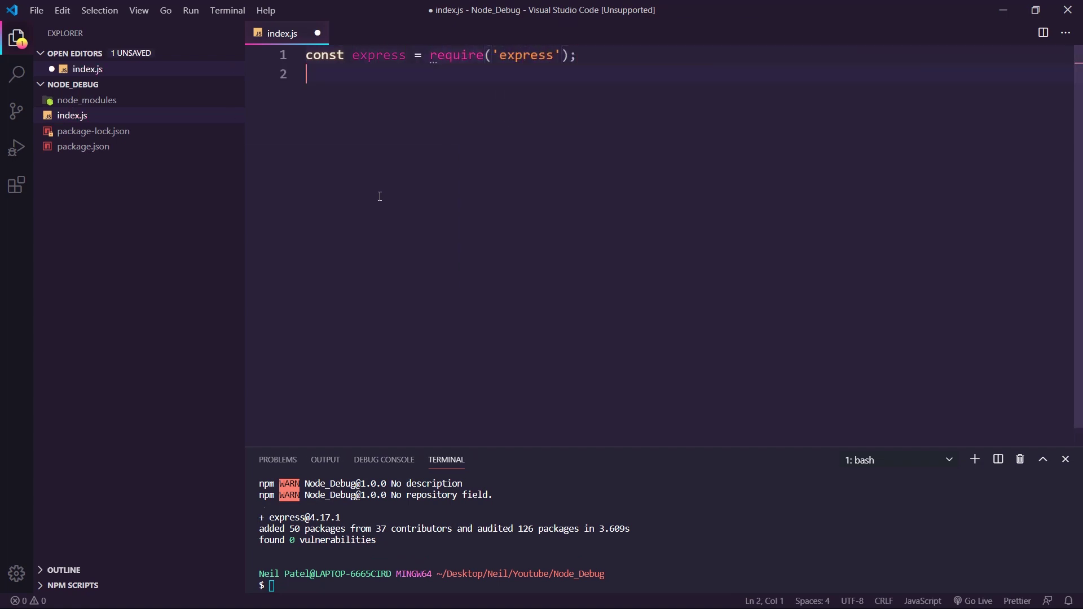
pyautogui.write('const app = ')
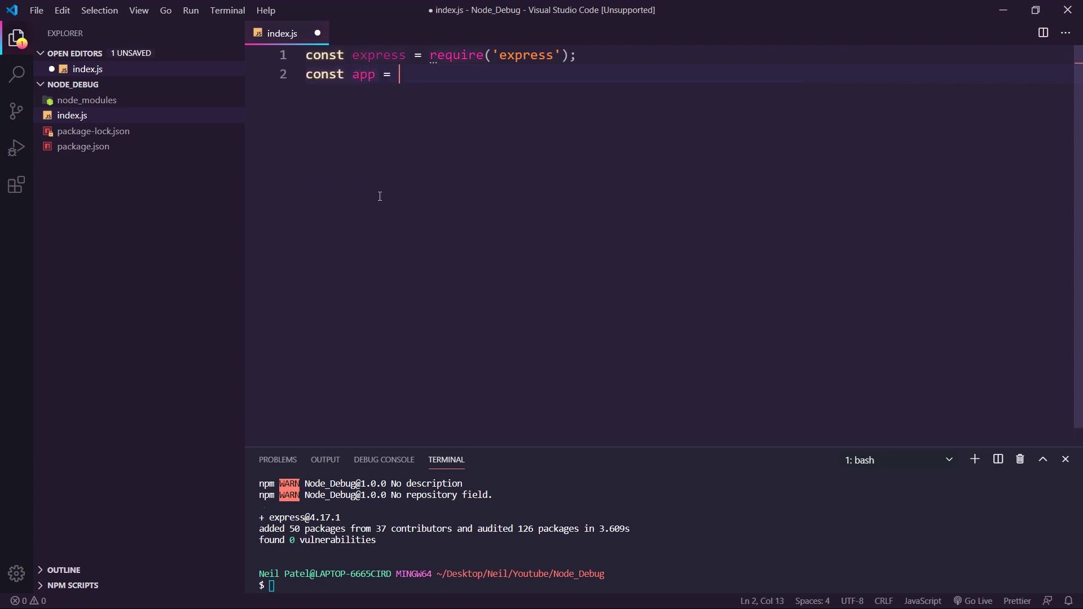
pyautogui.write('express(')
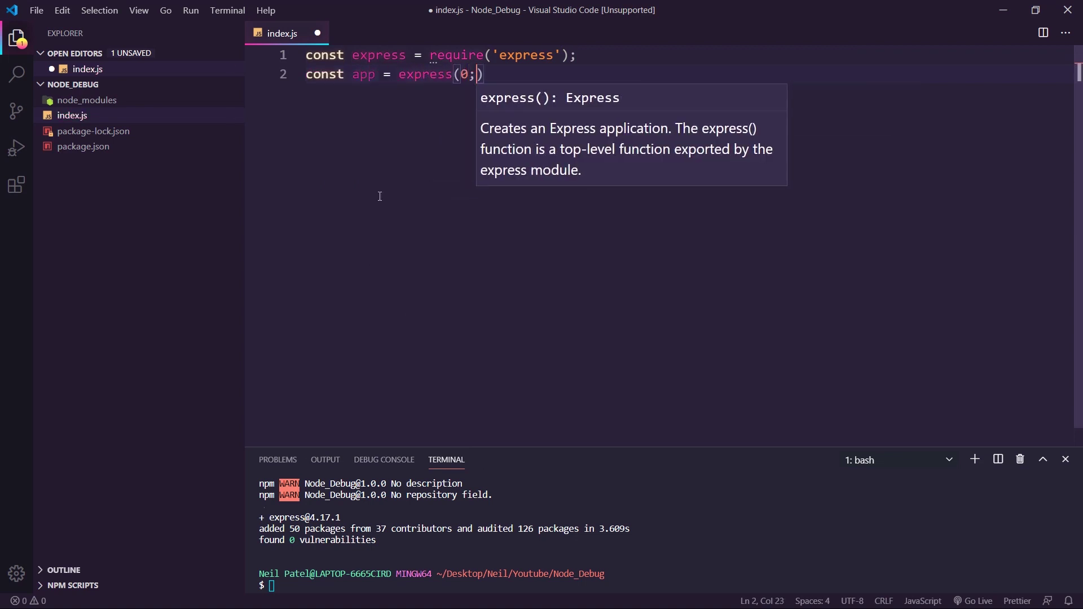
pyautogui.write(');')
pyautogui.press('Return')
pyautogui.press('Return')
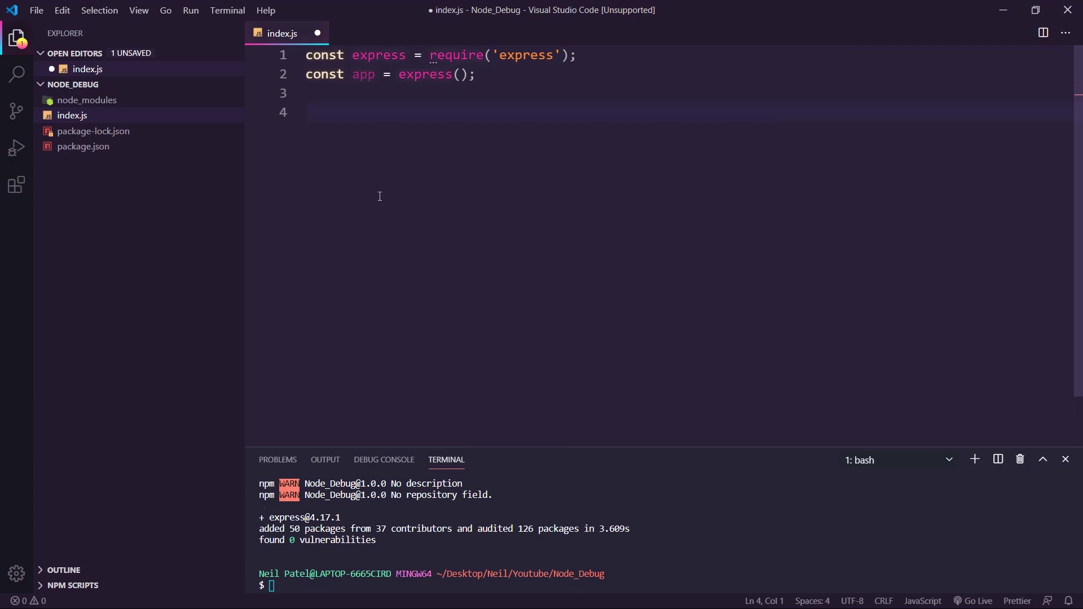
pyautogui.write('app.listen')
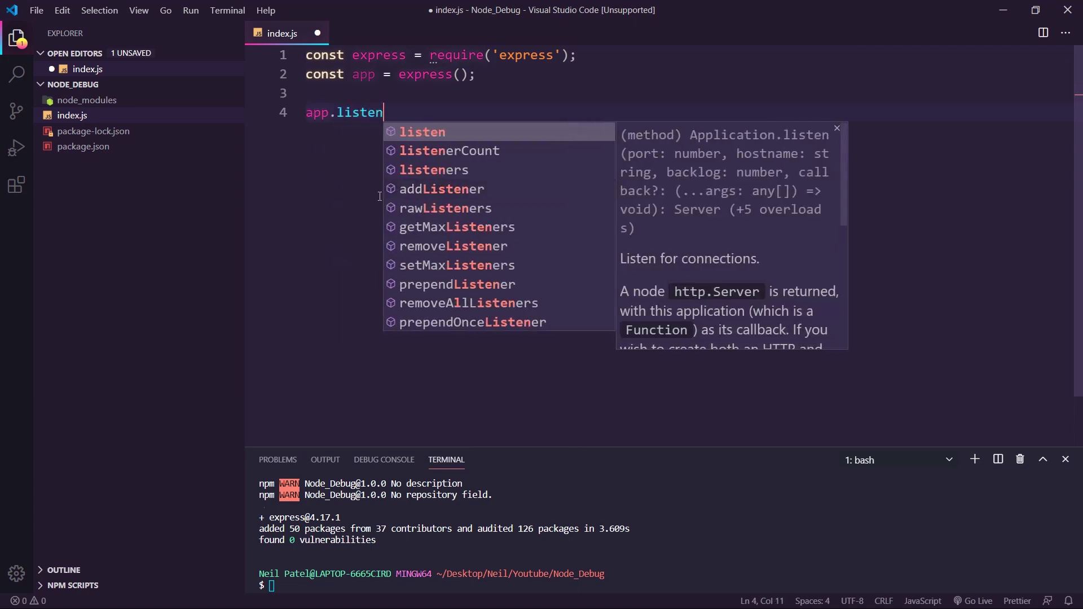
pyautogui.write("('5000")
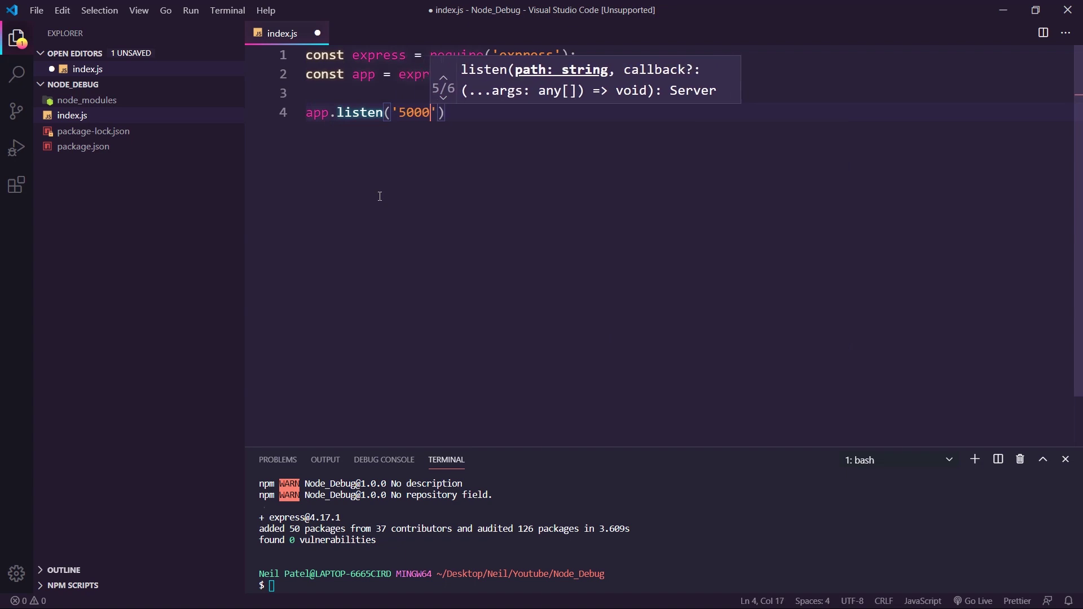
pyautogui.write("', (")
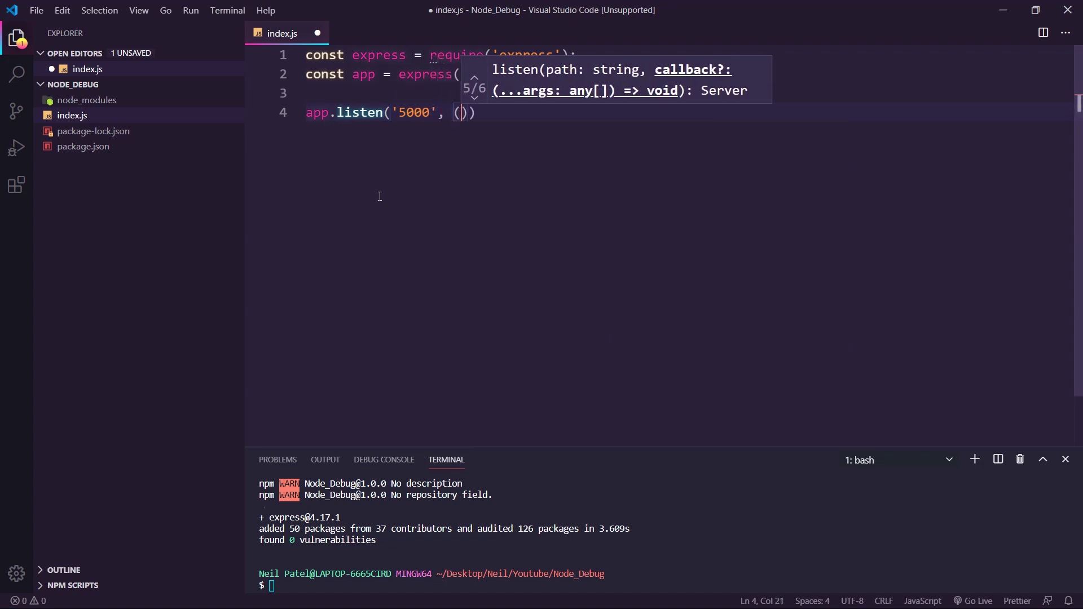
pyautogui.write(') => consol')
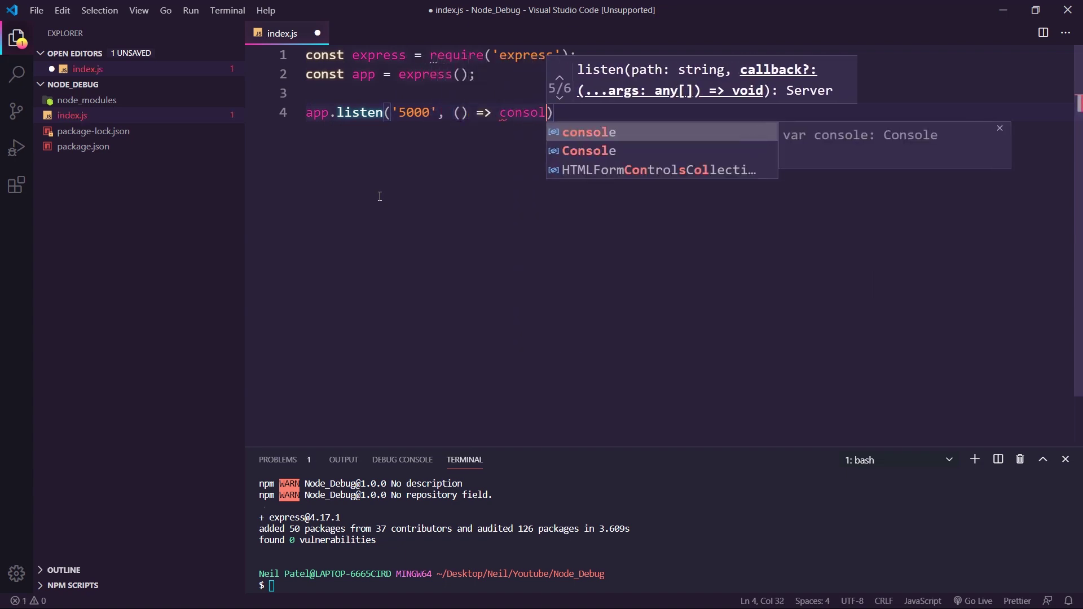
pyautogui.write("e.log('serv")
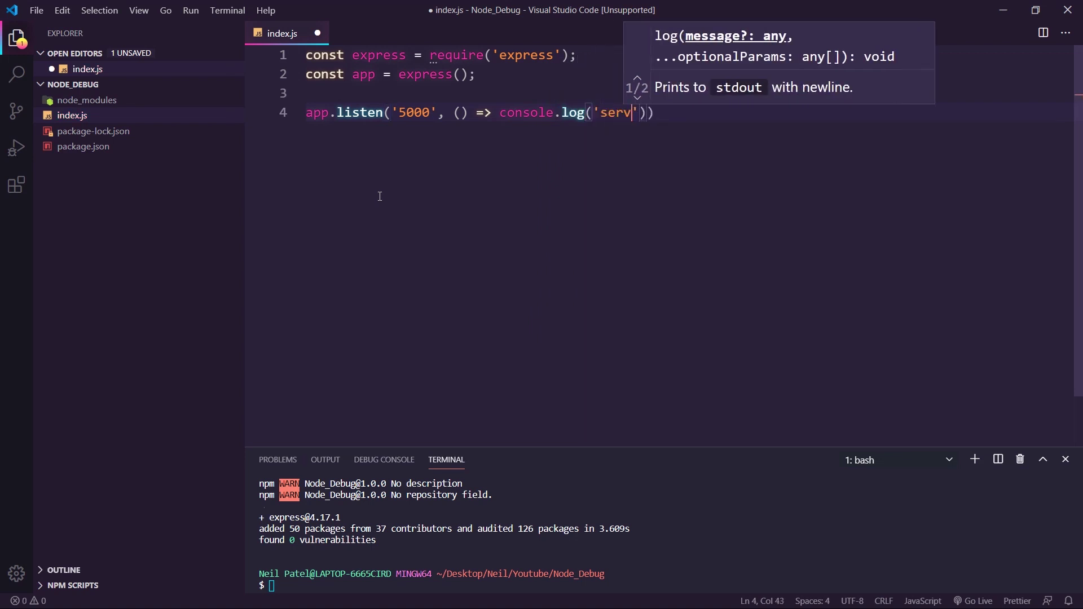
pyautogui.write('er is ru')
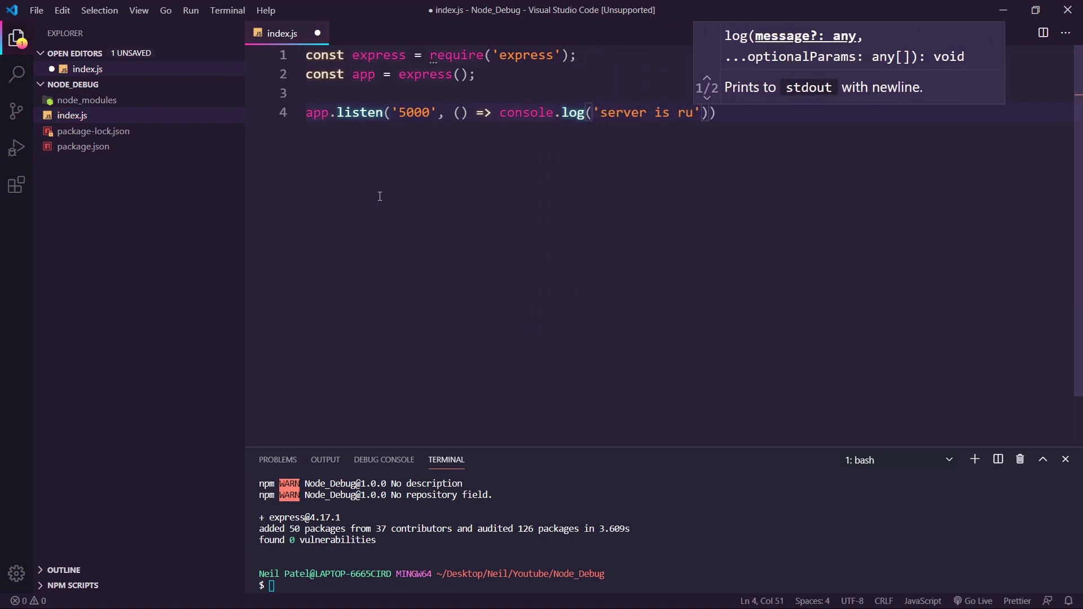
pyautogui.write('nning')
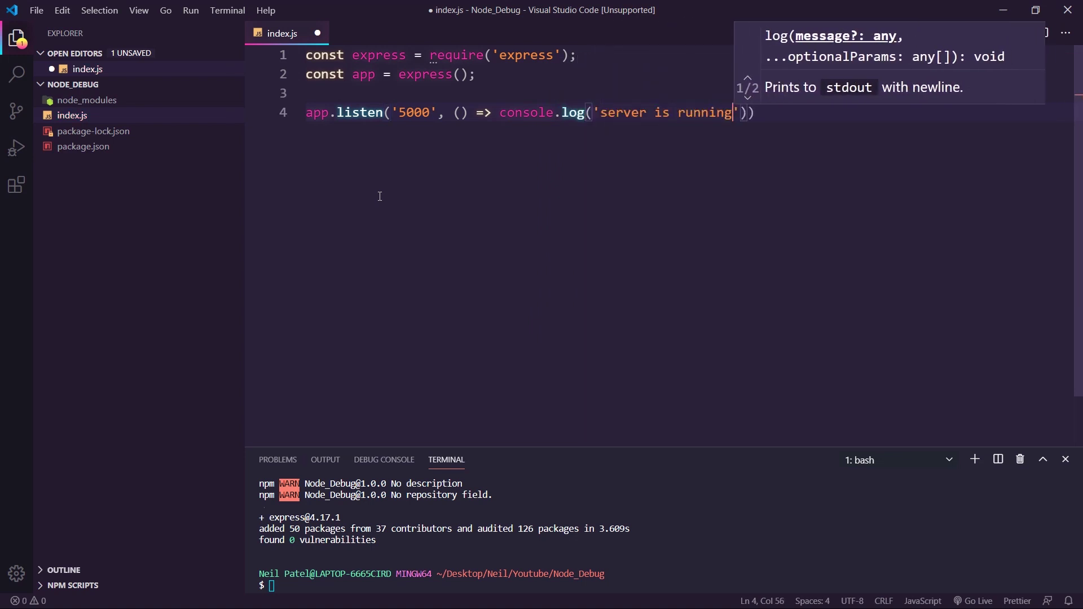
pyautogui.press('End')
pyautogui.write(';')
pyautogui.press('Up')
pyautogui.press('Up')
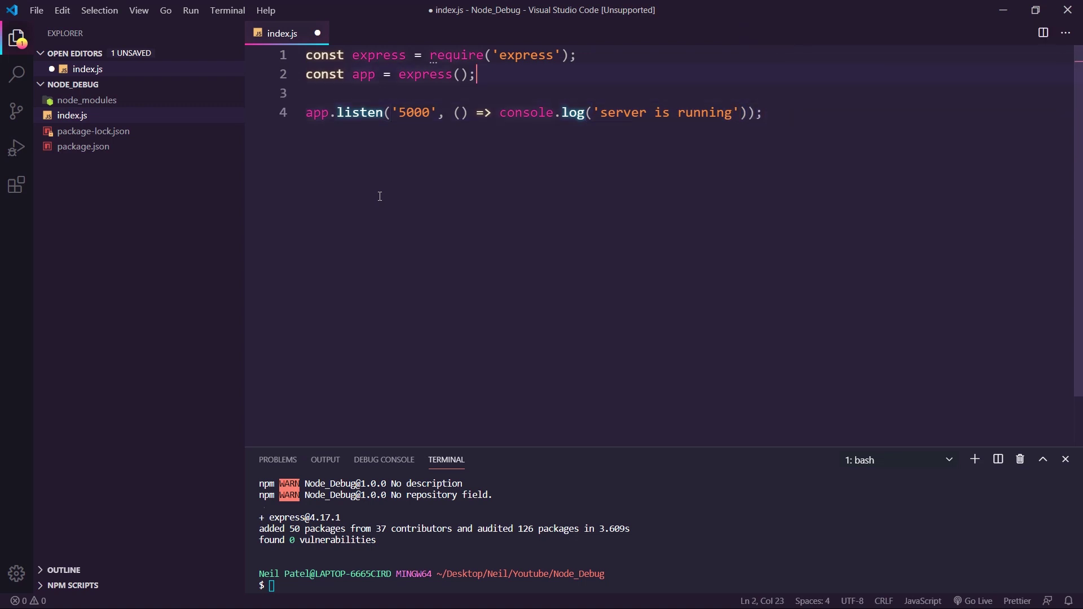
# Step: Add an app.get('/') handler calling response.send('hello world'), then save index.js
pyautogui.press('Return')
pyautogui.press('Return')
pyautogui.write('p')
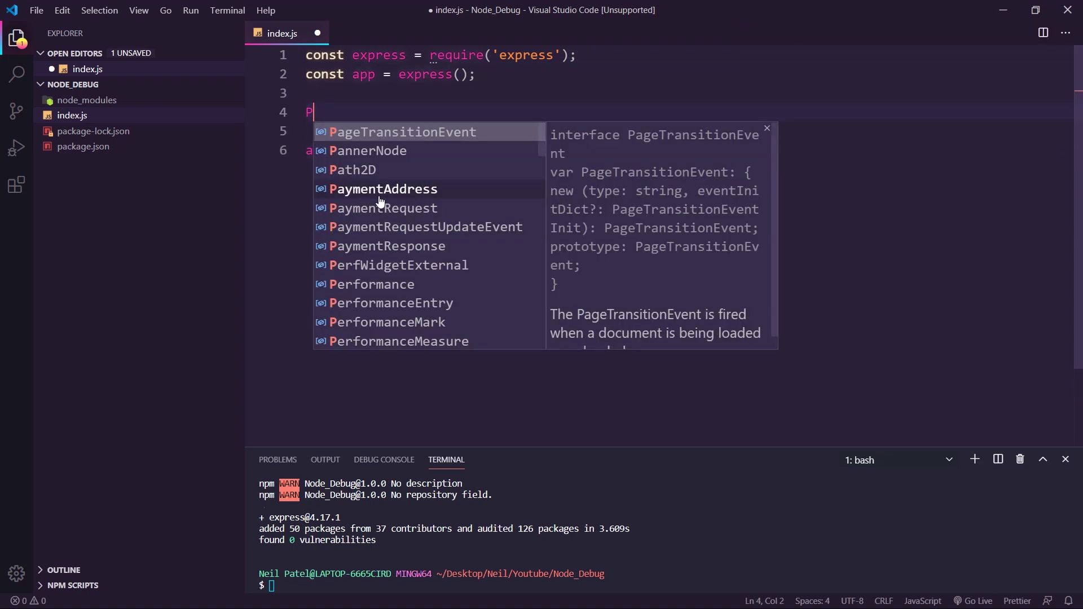
pyautogui.press('BackSpace')
pyautogui.write('app.l')
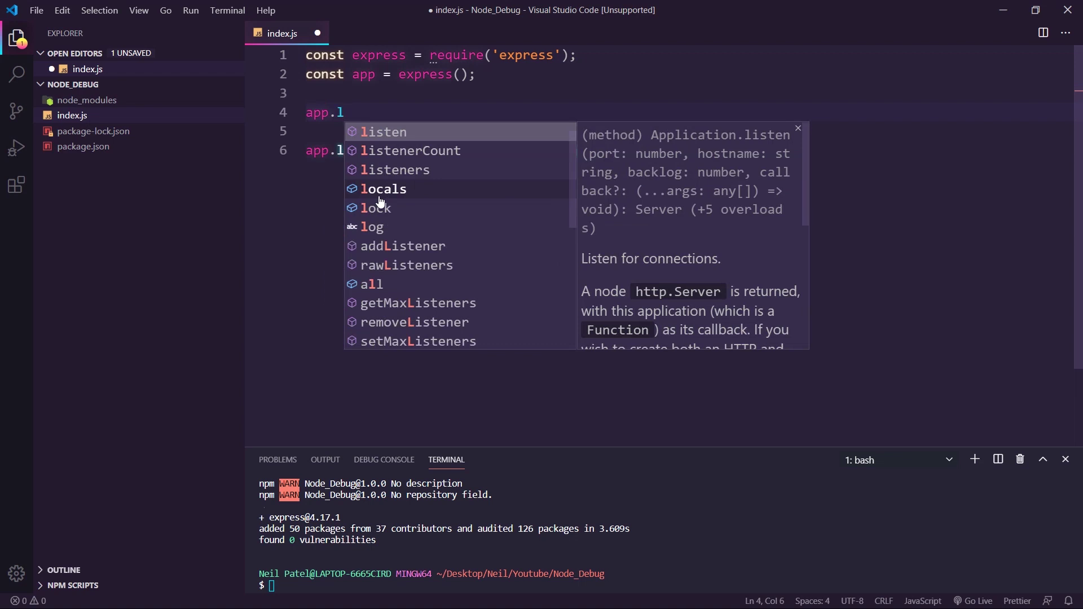
pyautogui.press('BackSpace')
pyautogui.write('g')
pyautogui.press('Return')
pyautogui.write("('/")
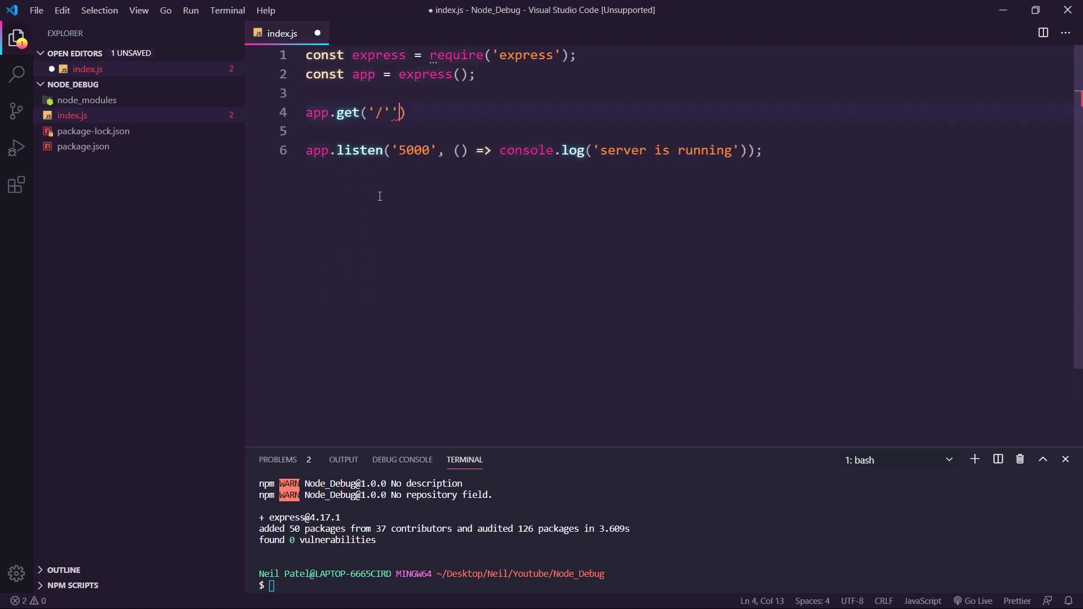
pyautogui.press('BackSpace')
pyautogui.write(', (')
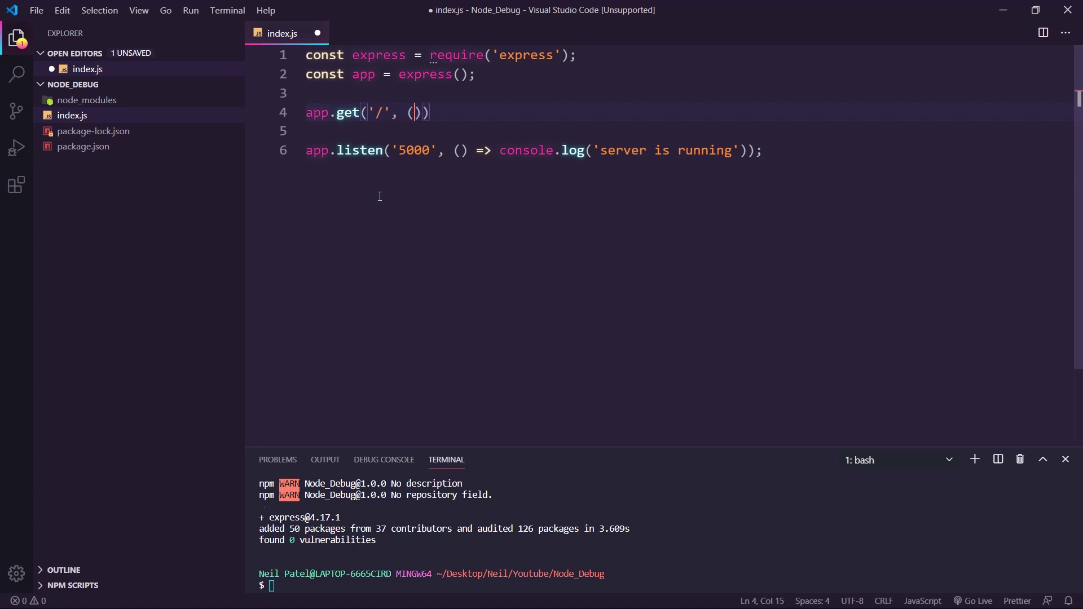
pyautogui.write('requ')
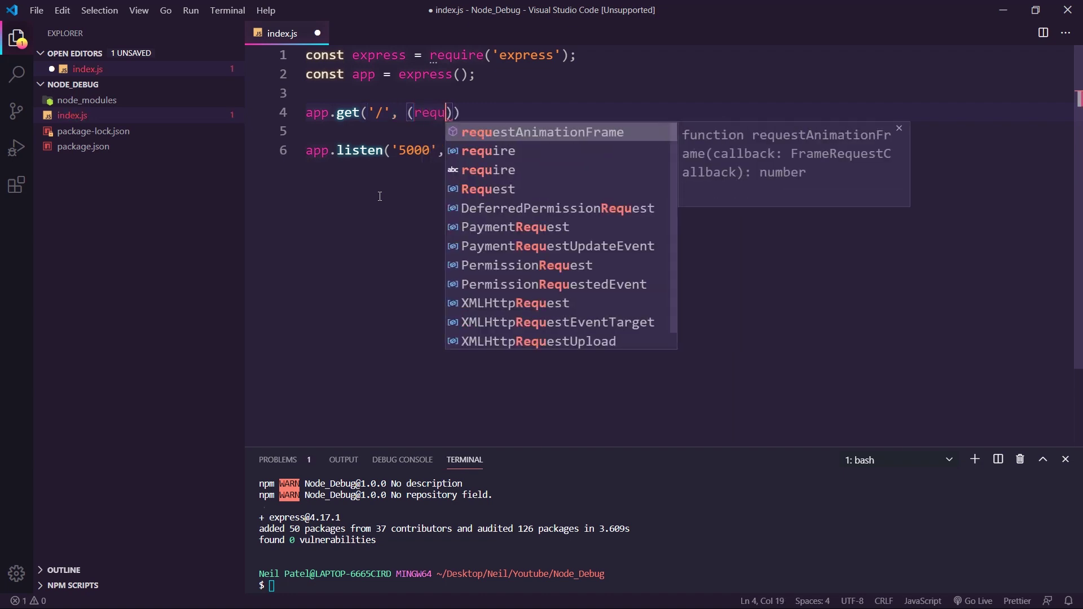
pyautogui.write('est, response')
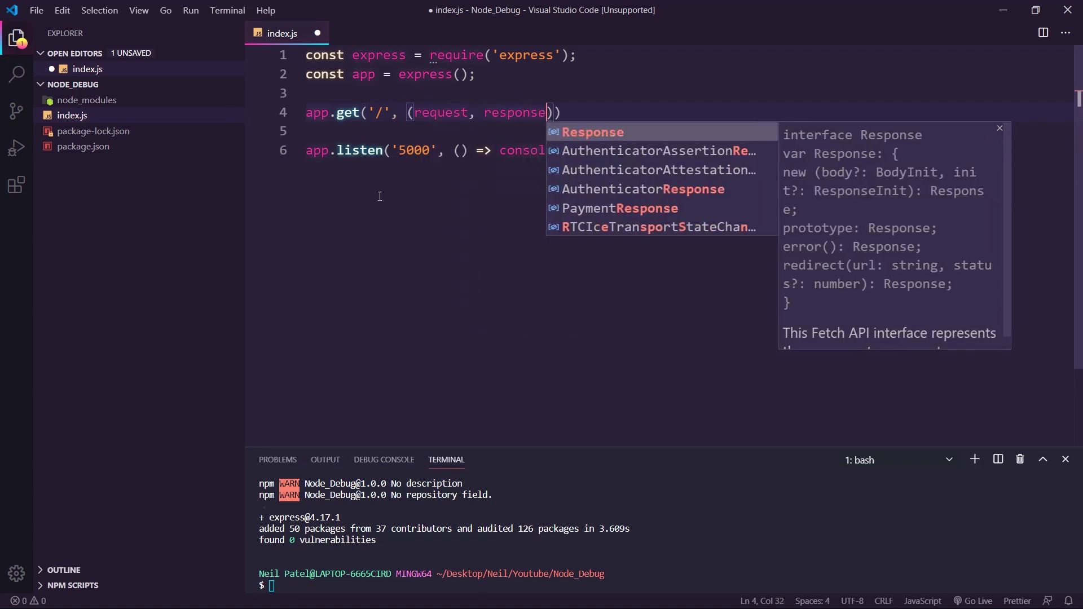
pyautogui.write(') =')
pyautogui.write('>')
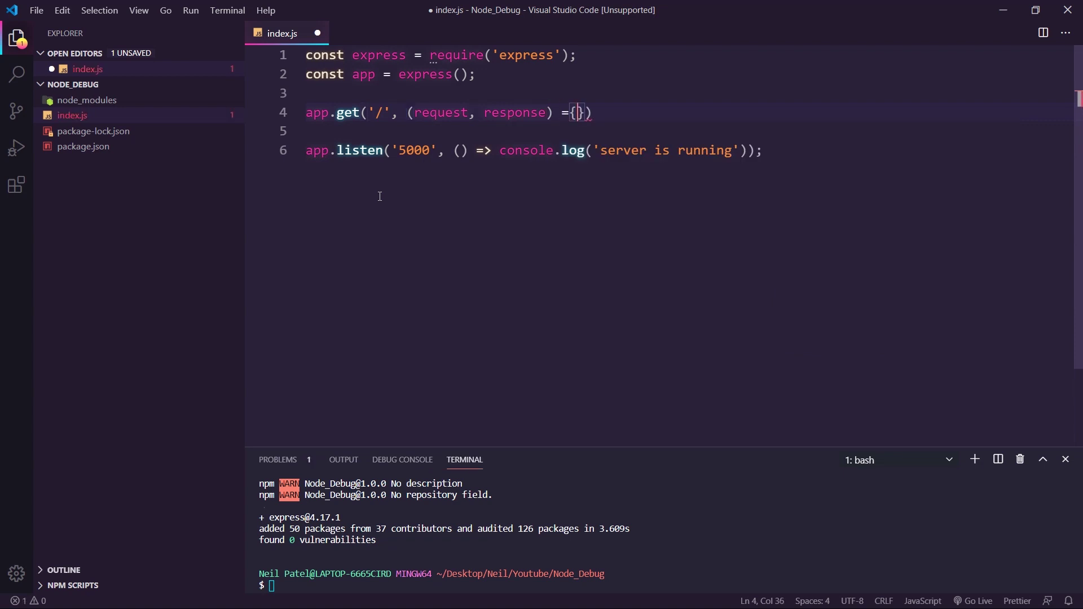
pyautogui.write(' {')
pyautogui.press('Return')
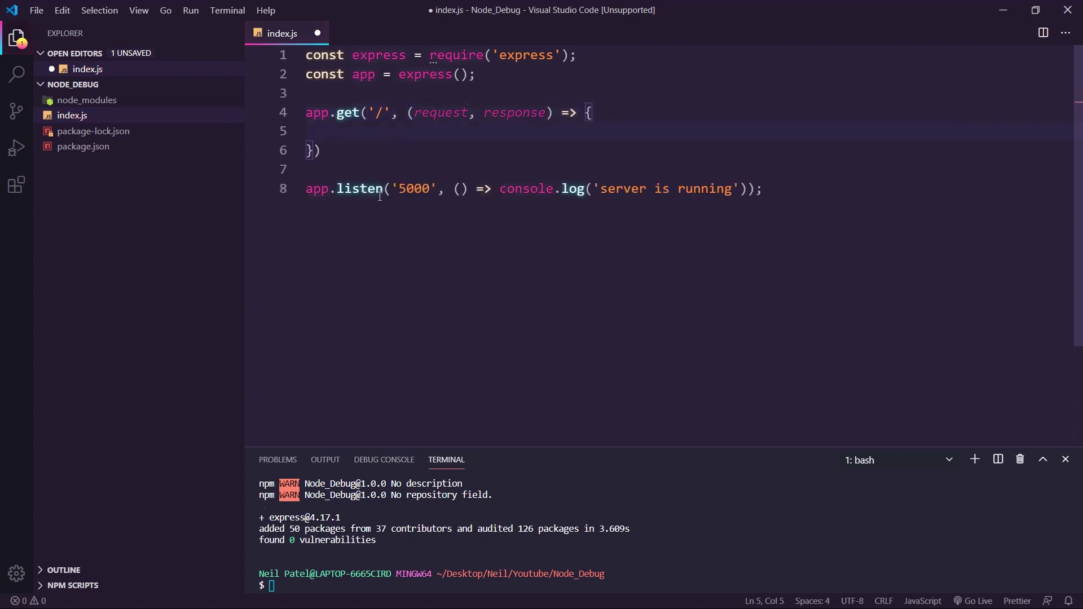
pyautogui.write('response.s')
pyautogui.press('Return')
pyautogui.write('(')
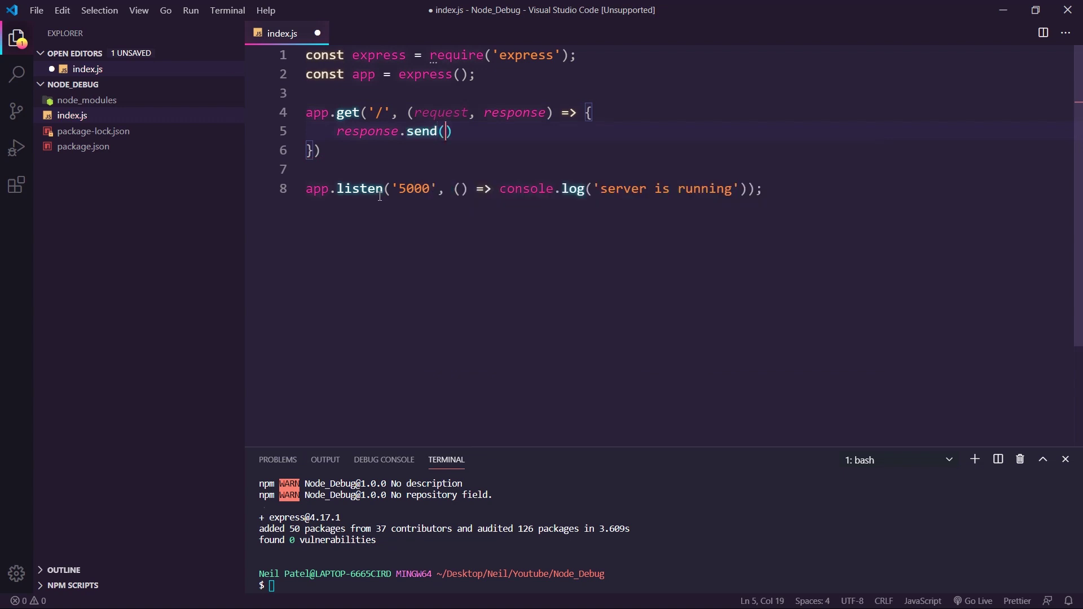
pyautogui.write("'hello wor")
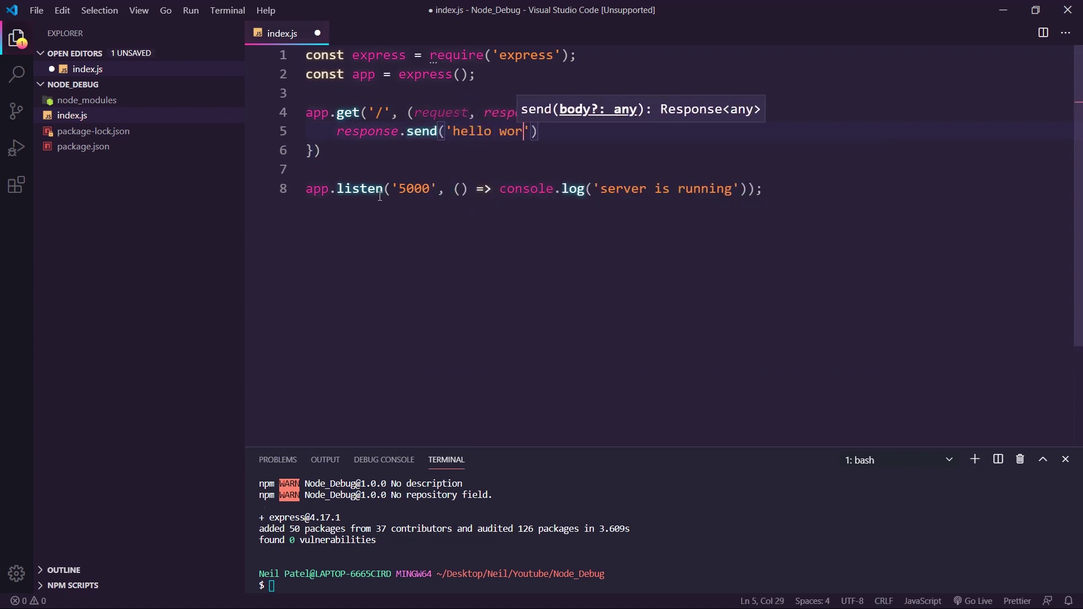
pyautogui.write("ld');")
pyautogui.hotkey('ctrl', 's')
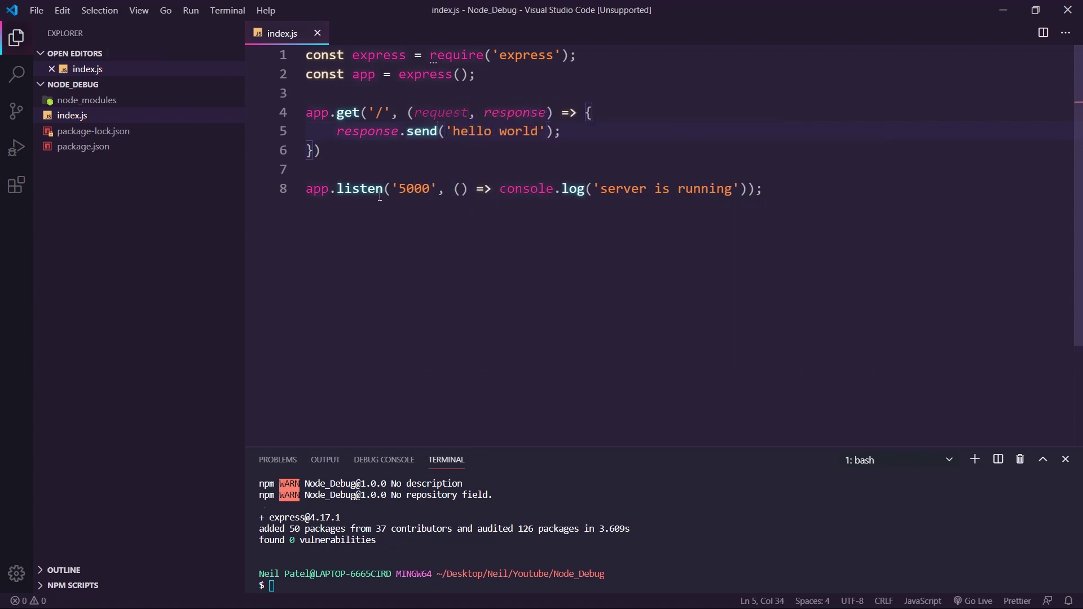
pyautogui.click(332, 163)
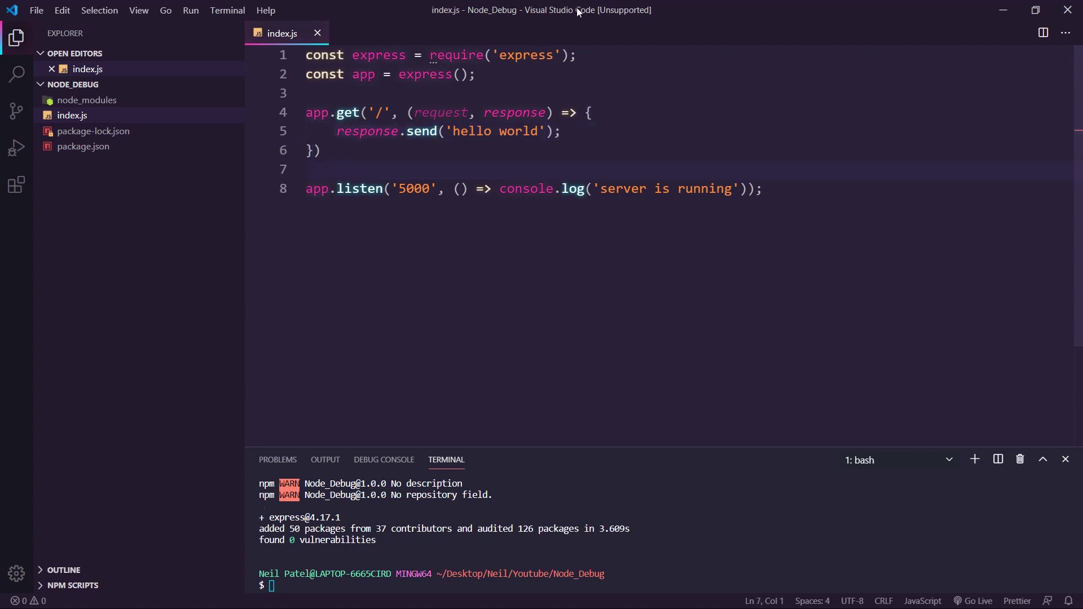
# Step: Snap Chrome right and VS Code left, then enter localhost:5000 in Chrome
pyautogui.hotkey('alt', 'Tab')
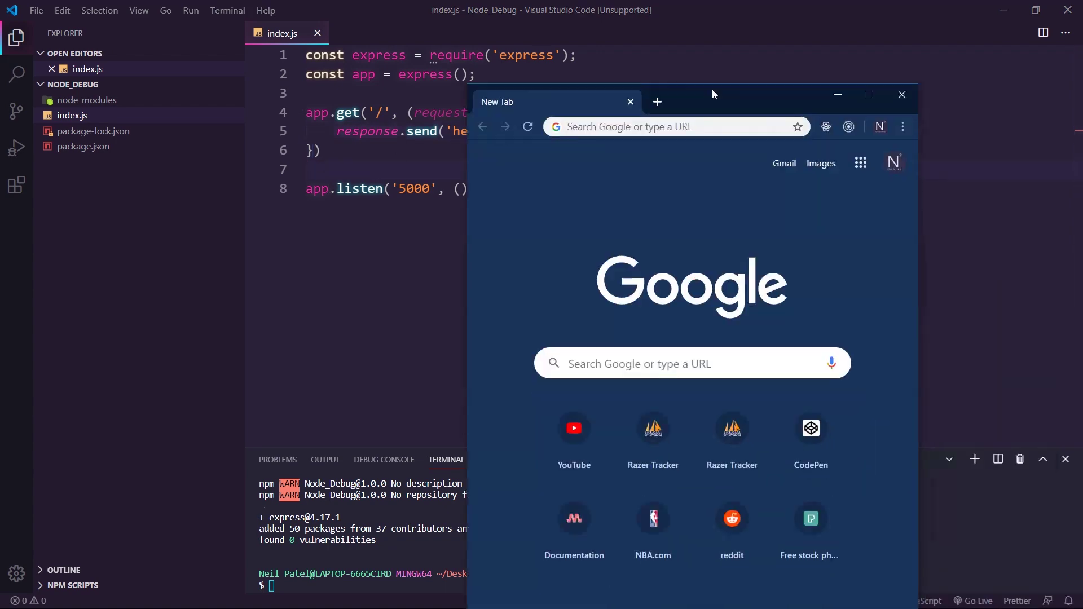
pyautogui.press('super+Right')
pyautogui.press('super+Left')
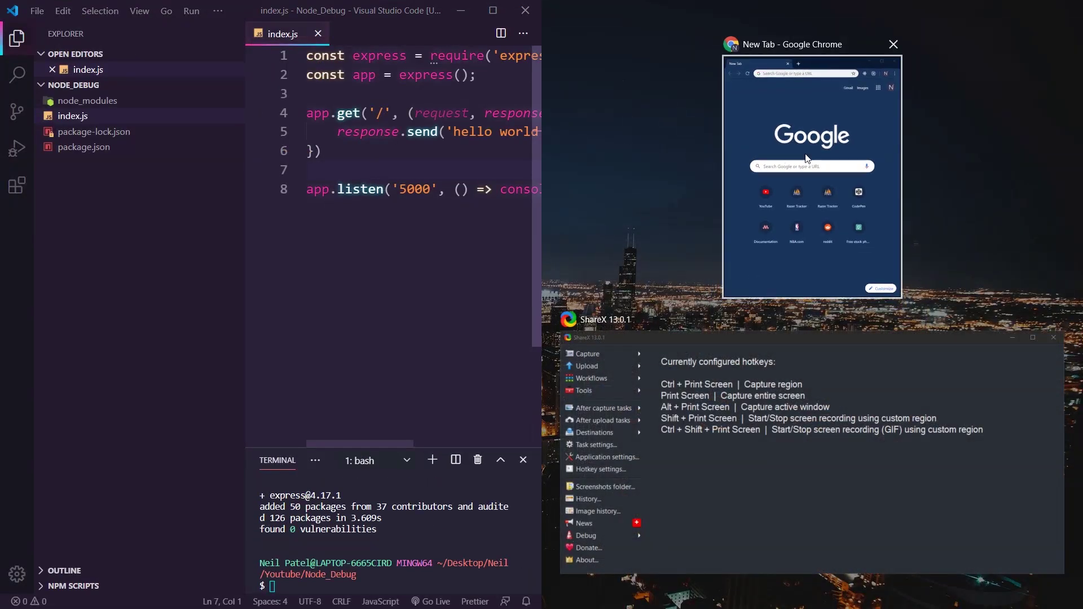
pyautogui.press('Return')
pyautogui.moveTo(542, 198); pyautogui.dragTo(729, 204)
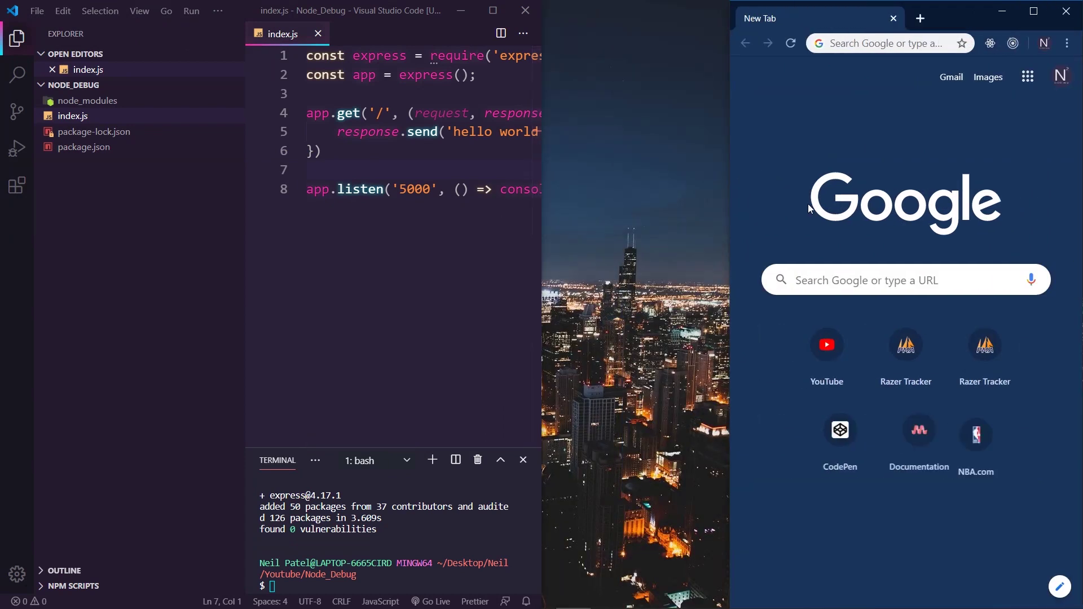
pyautogui.click(874, 43)
pyautogui.write('loca')
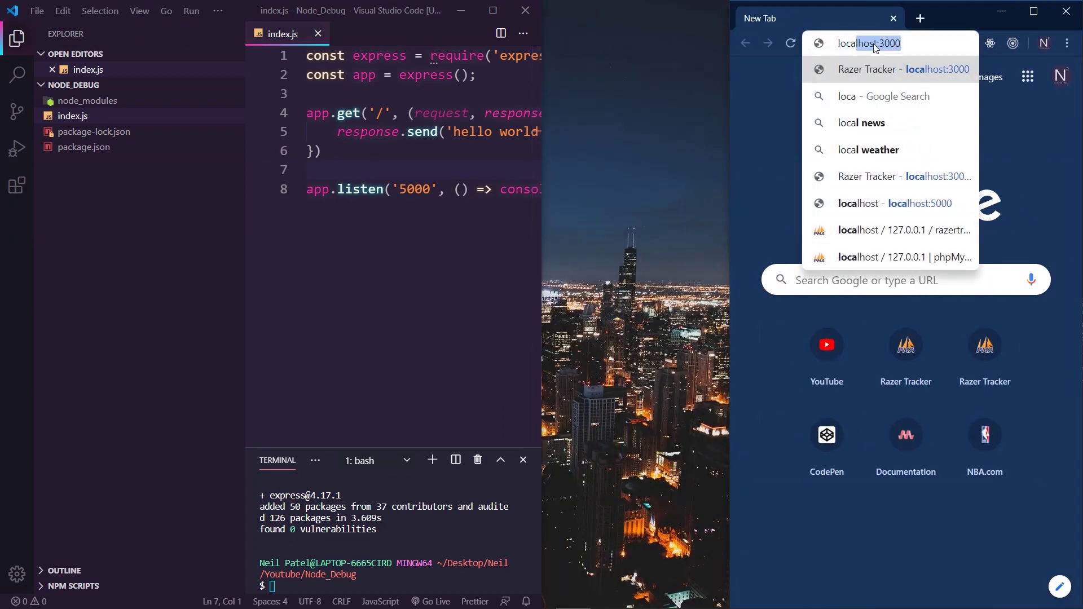
pyautogui.write('lhost:')
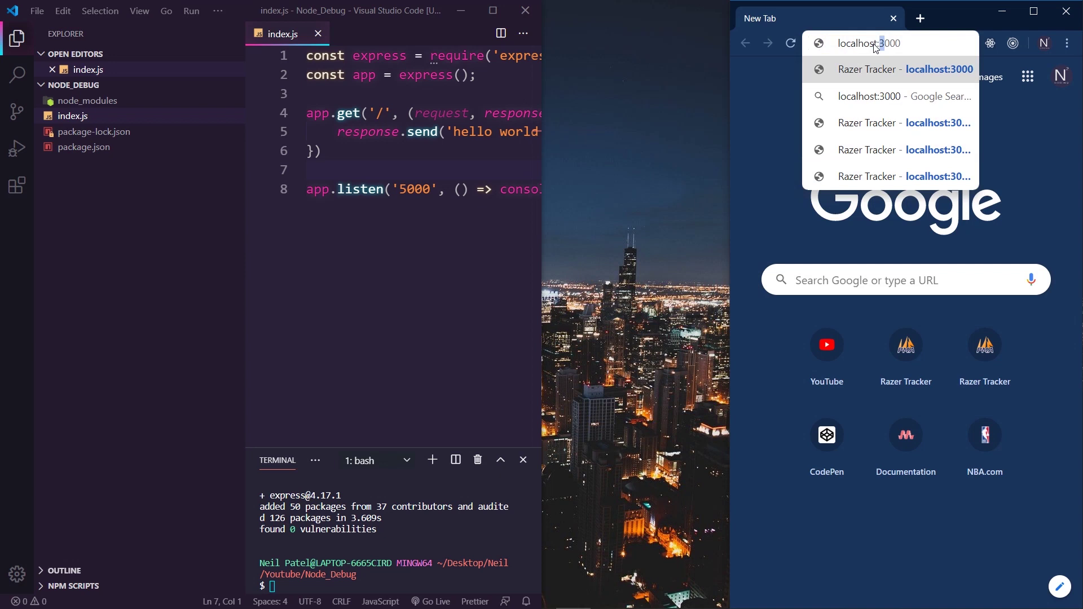
pyautogui.write('5000')
pyautogui.press('Return')
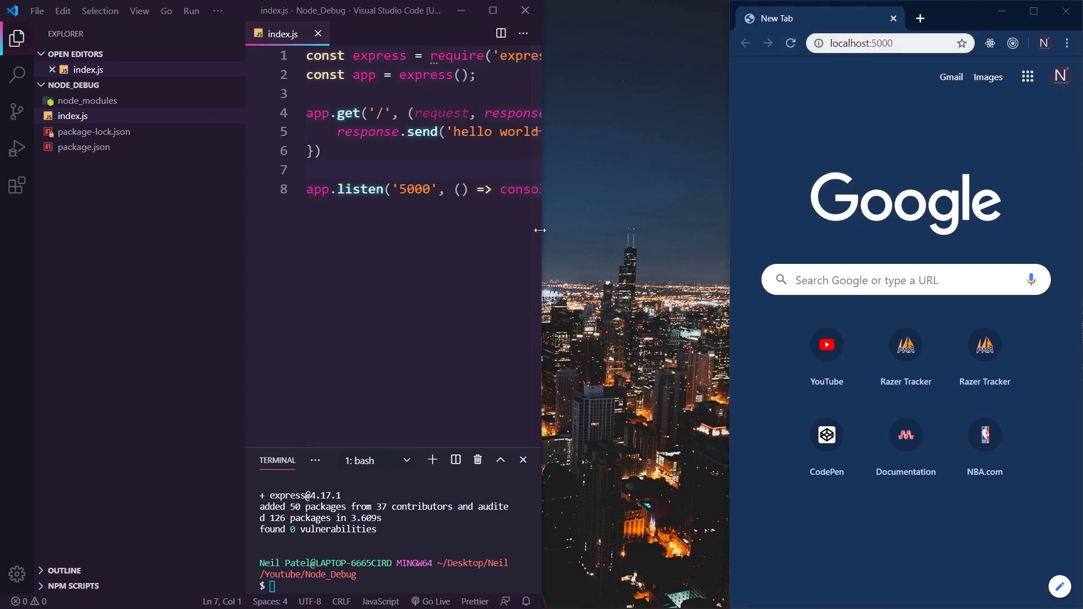
# Step: Widen the VS Code window and hide the Explorer sidebar
pyautogui.moveTo(542, 230); pyautogui.dragTo(734, 228)
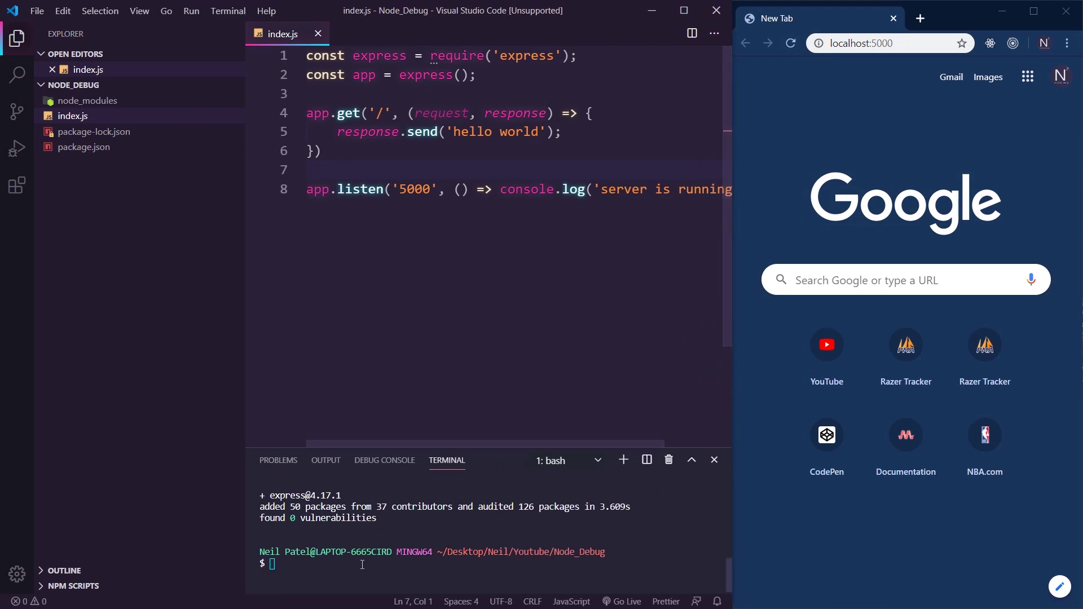
pyautogui.click(302, 298)
pyautogui.hotkey('ctrl', 'b')
pyautogui.click(211, 566)
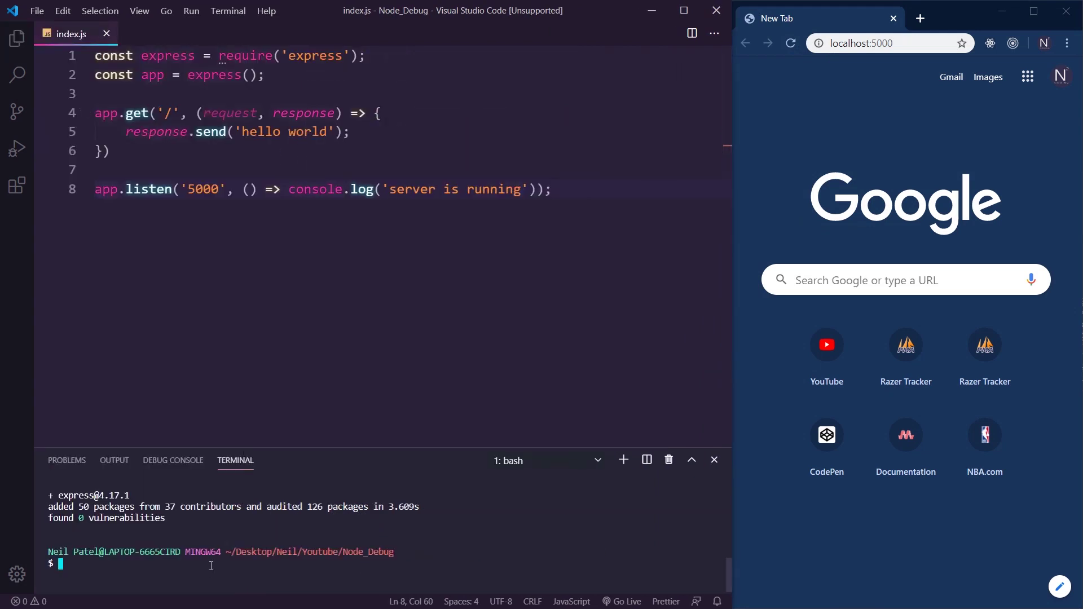
pyautogui.write('node i')
pyautogui.write('ndex')
# Step: Run node index and load localhost:5000 in Chrome, which shows 'hello world'
pyautogui.press('Return')
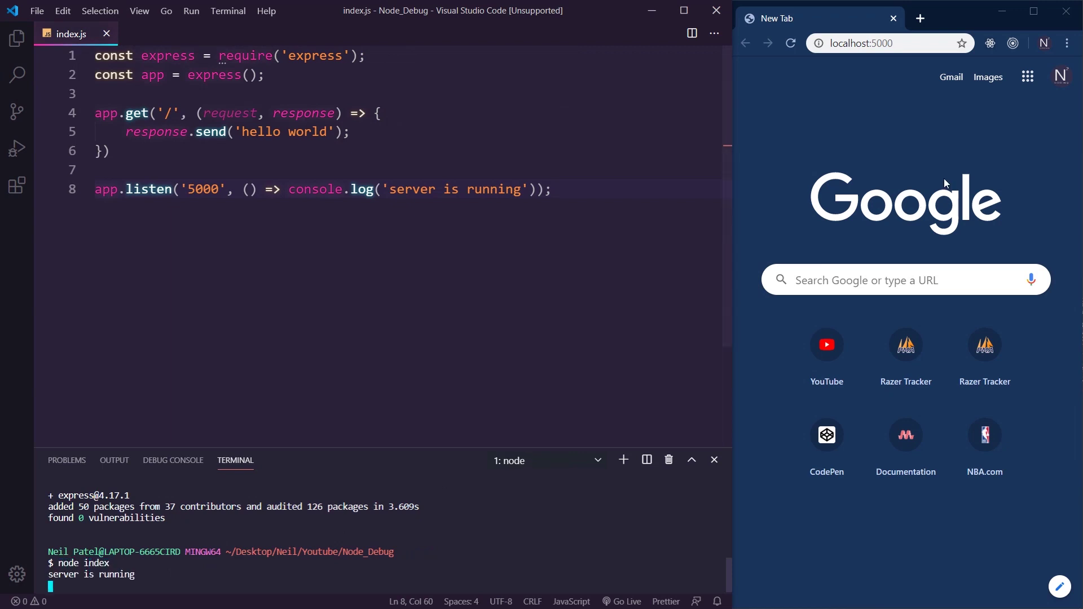
pyautogui.click(788, 47)
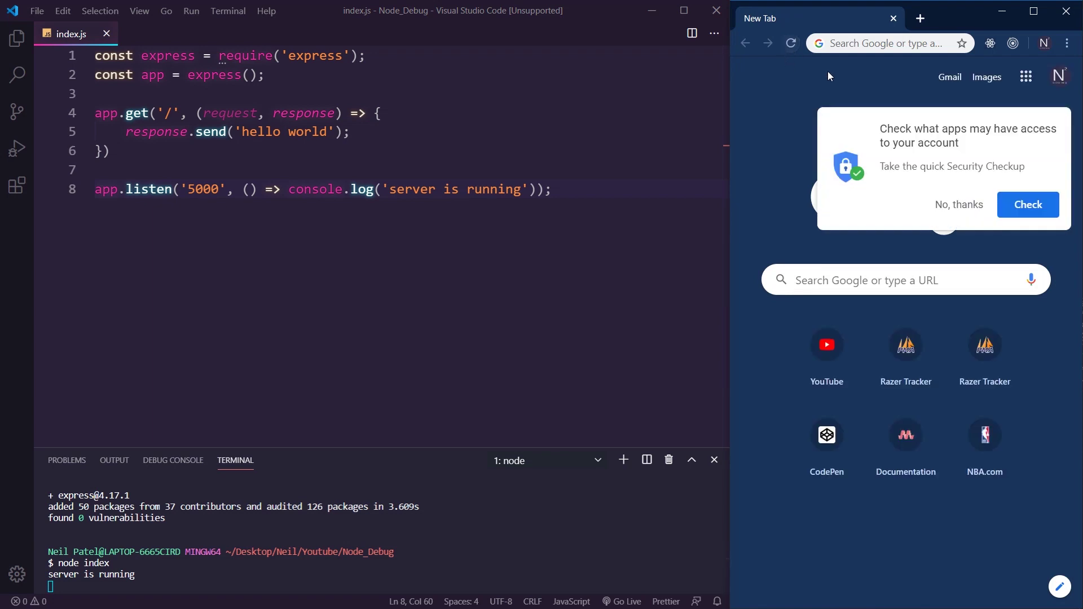
pyautogui.click(839, 44)
pyautogui.write('local')
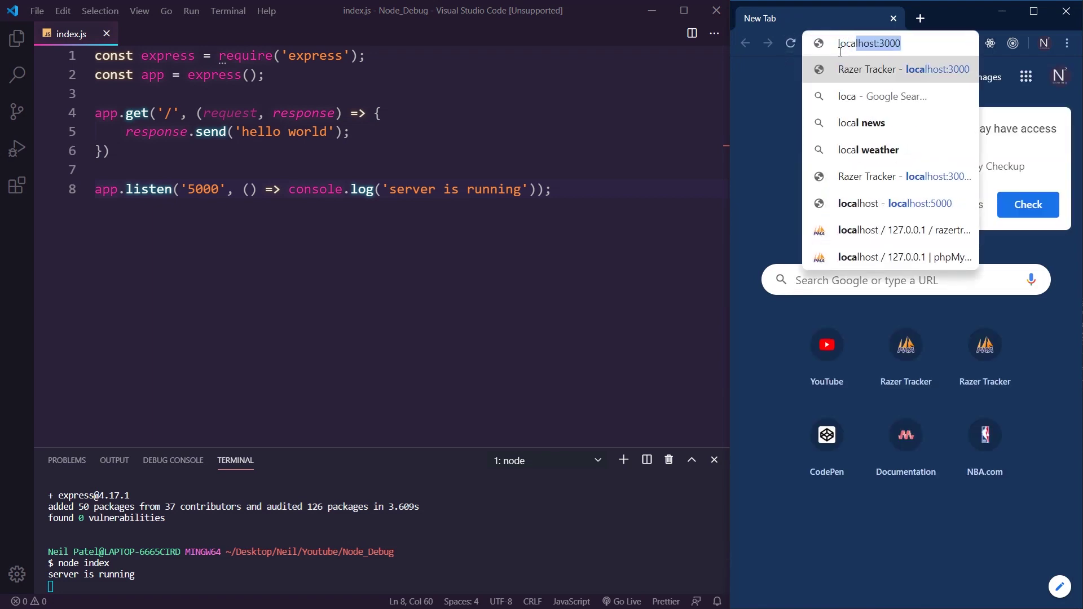
pyautogui.write('host:30')
pyautogui.press('BackSpace')
pyautogui.write('5000')
pyautogui.press('Return')
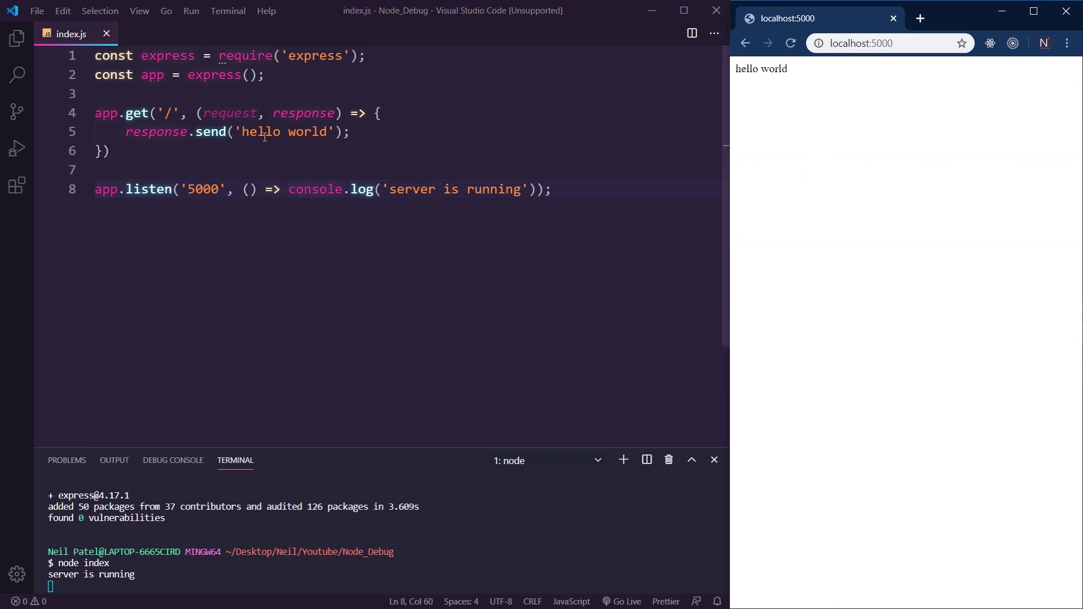
pyautogui.click(395, 114)
# Step: Add a two-iteration for loop inside the route handler
pyautogui.press('Return')
pyautogui.press('Return')
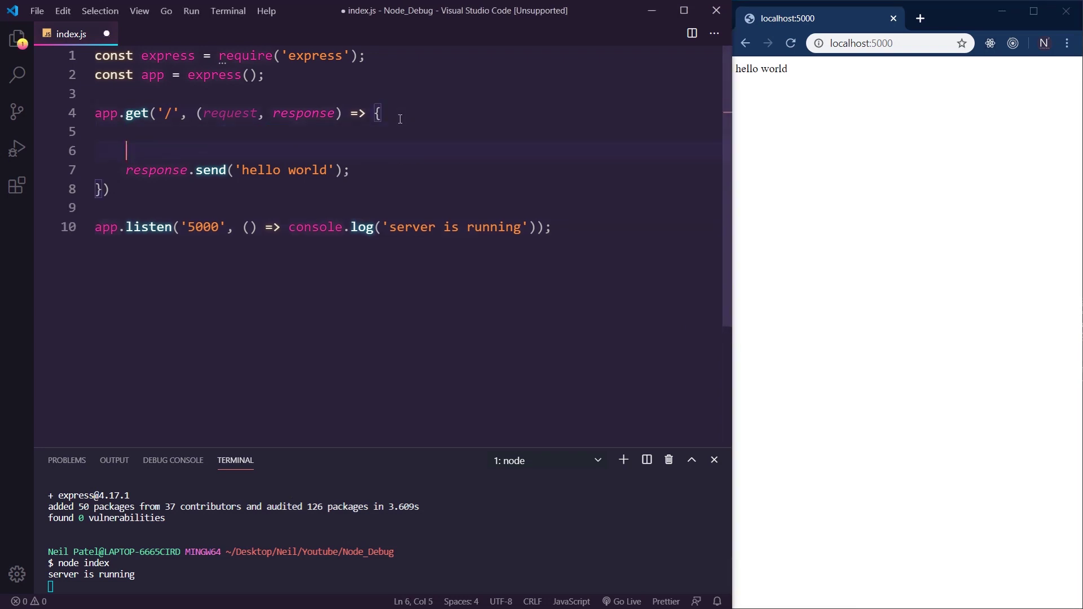
pyautogui.press('Tab')
pyautogui.press('Return')
pyautogui.write('for')
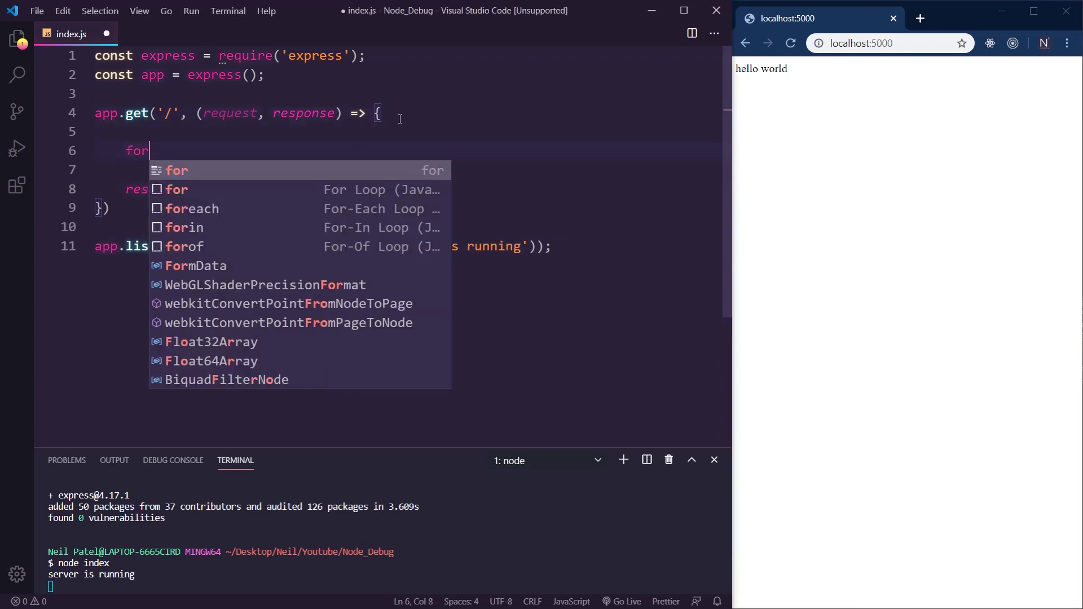
pyautogui.write('(var i = ')
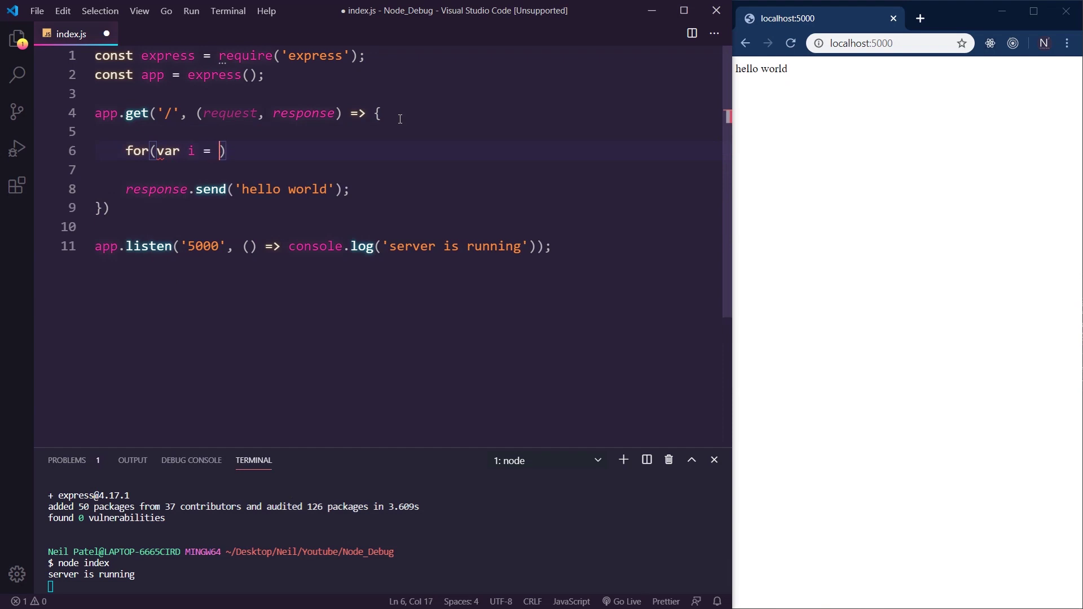
pyautogui.write('9')
pyautogui.press('BackSpace')
pyautogui.write('0; ')
pyautogui.write('i <')
pyautogui.write(' 2; i')
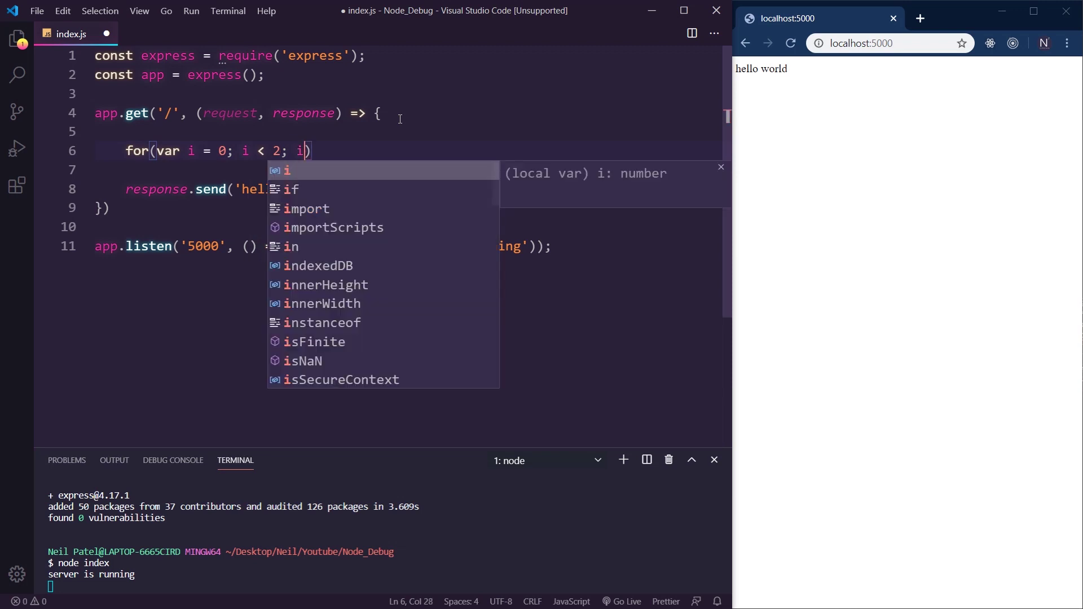
pyautogui.write('++) {')
pyautogui.press('Return')
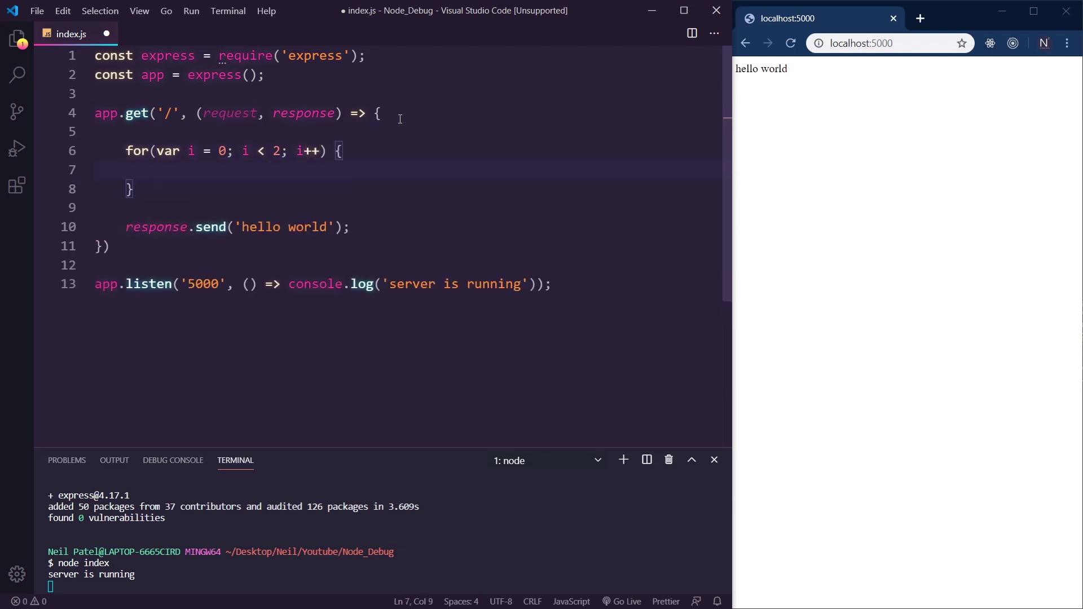
pyautogui.press('Up')
# Step: Declare let sum above the loop and add sum += i inside it
pyautogui.hotkey('ctrl', 'shift', 'Return')
pyautogui.write('let s')
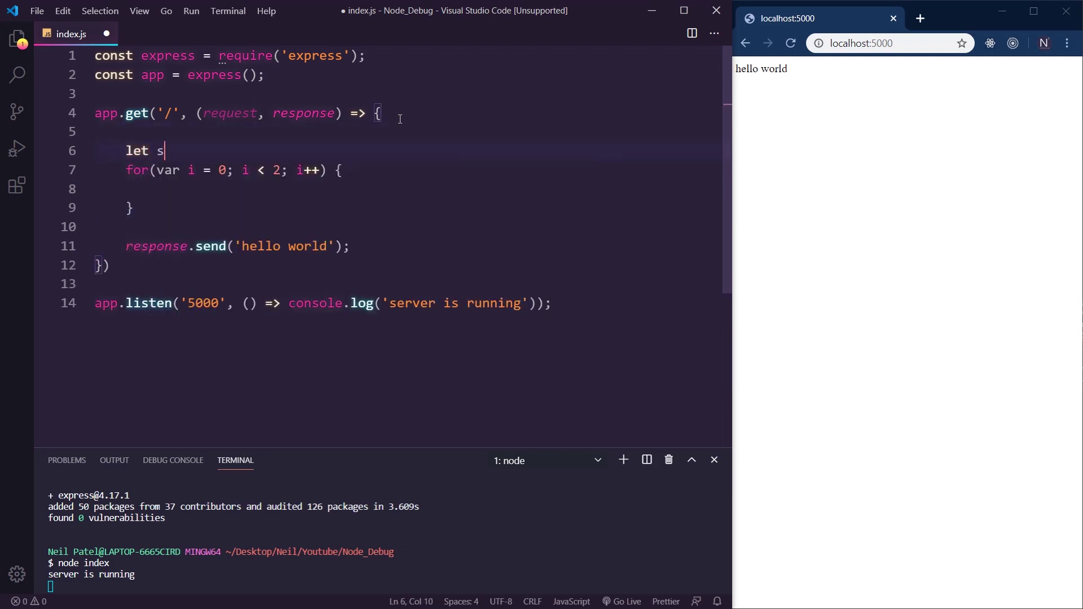
pyautogui.write('um = 0;')
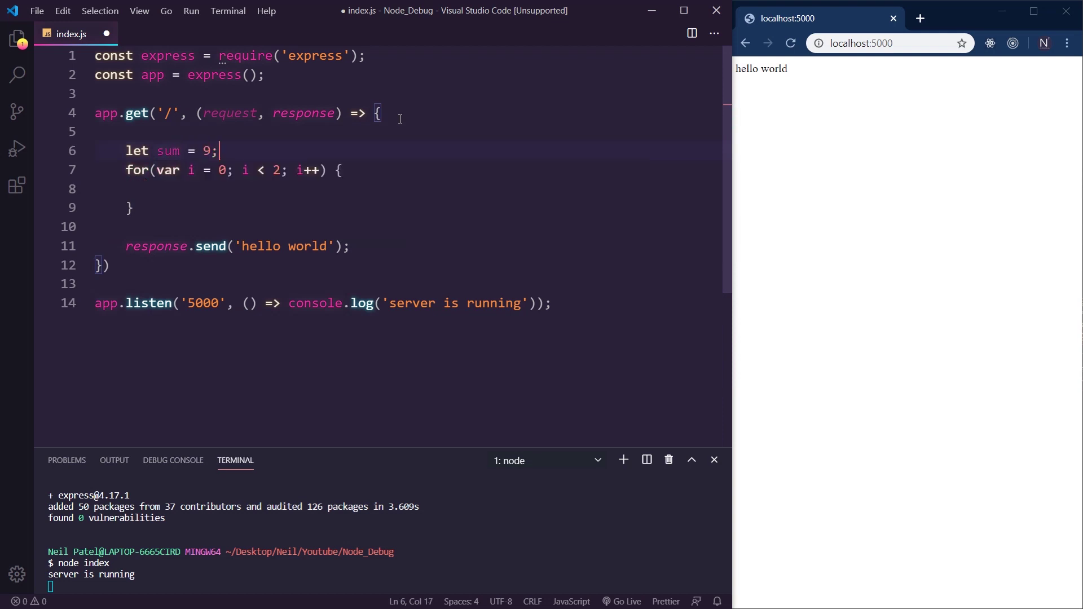
pyautogui.press('BackSpace')
pyautogui.press('BackSpace')
pyautogui.write('0;')
pyautogui.press('Return')
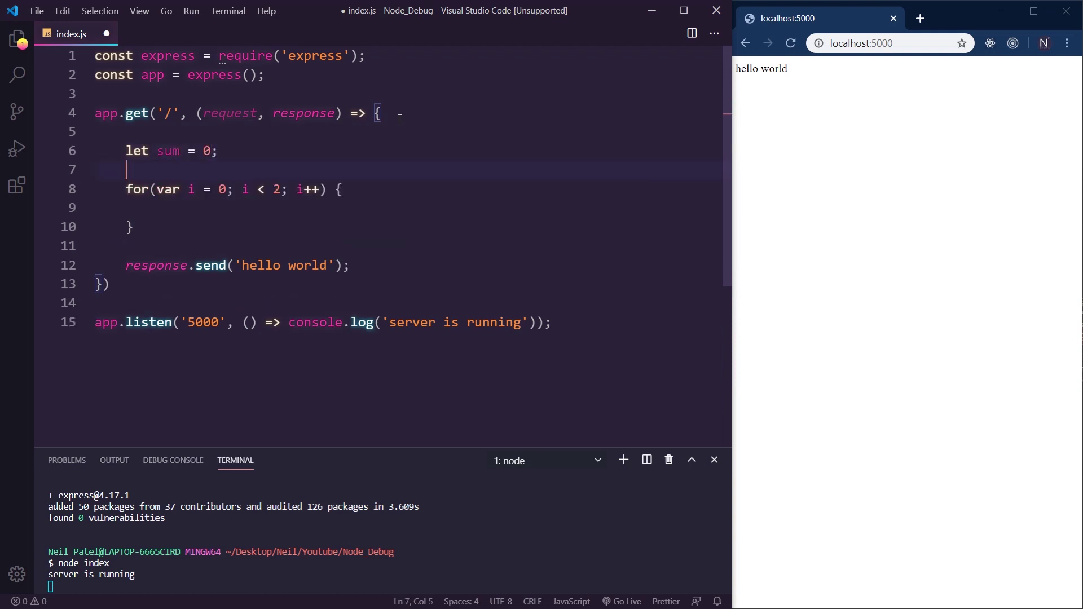
pyautogui.press('Down')
pyautogui.press('Down')
pyautogui.write('sum ')
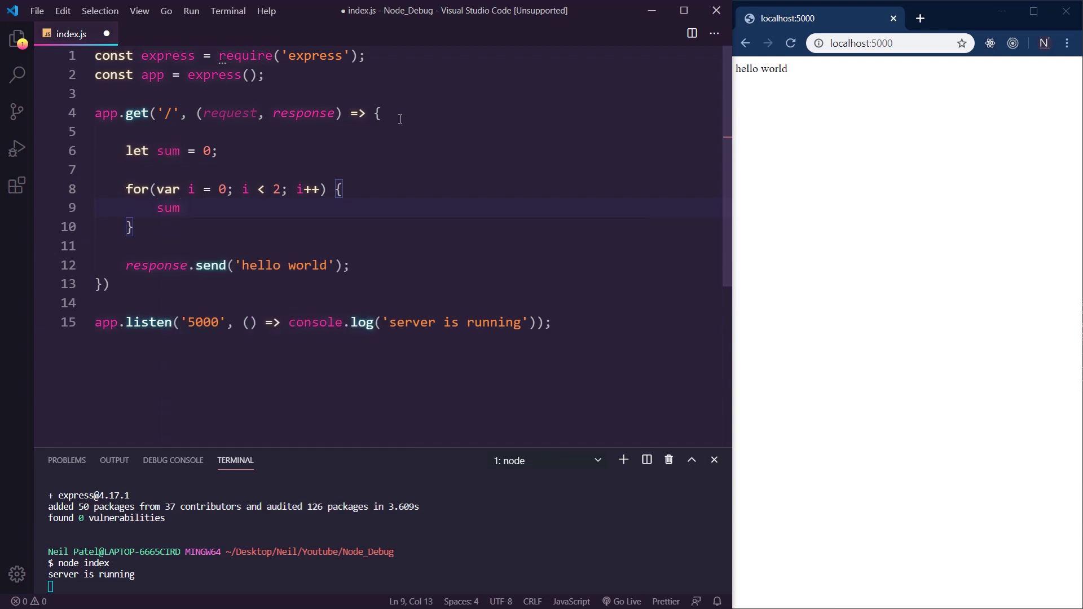
pyautogui.write('+= ')
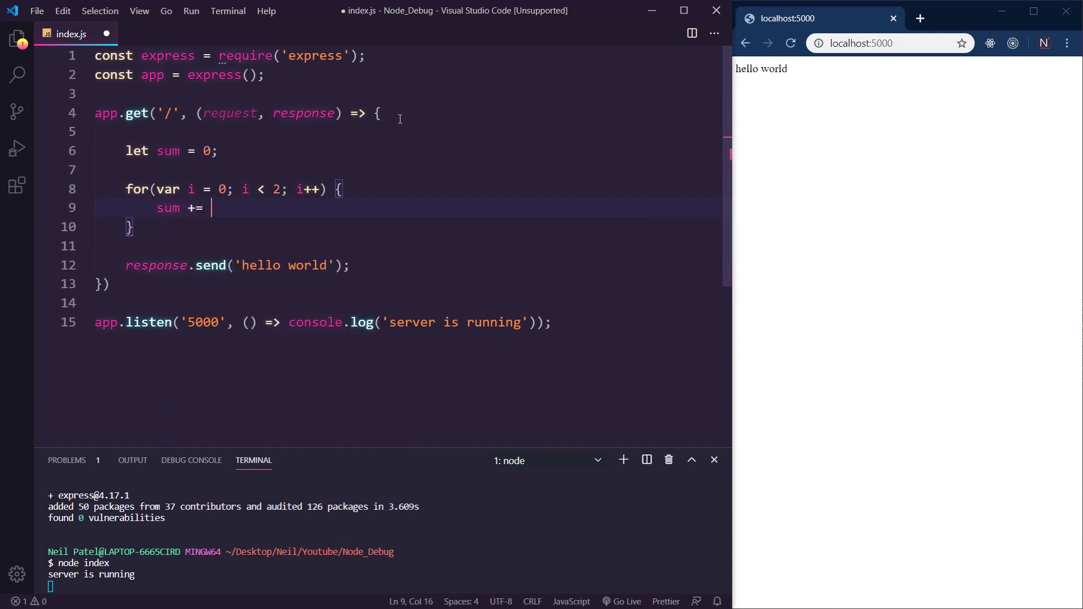
pyautogui.write('i;')
pyautogui.press('Down')
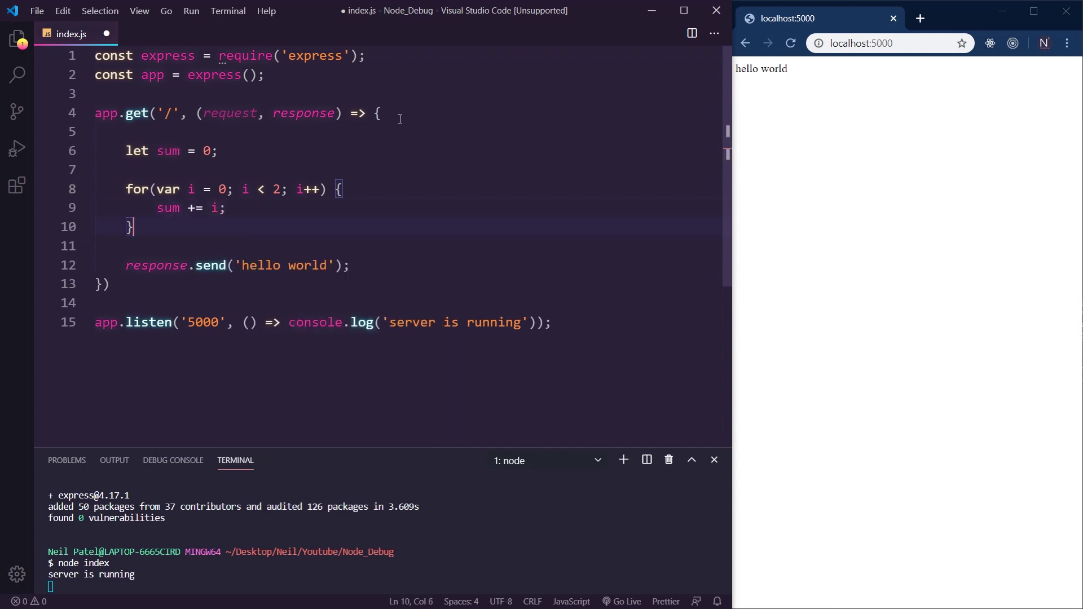
pyautogui.press('Return')
pyautogui.press('BackSpace')
pyautogui.press('BackSpace')
# Step: Change the response to send 'sum = ' + sum and save index.js
pyautogui.press('Down')
pyautogui.press('Down')
pyautogui.press('Down')
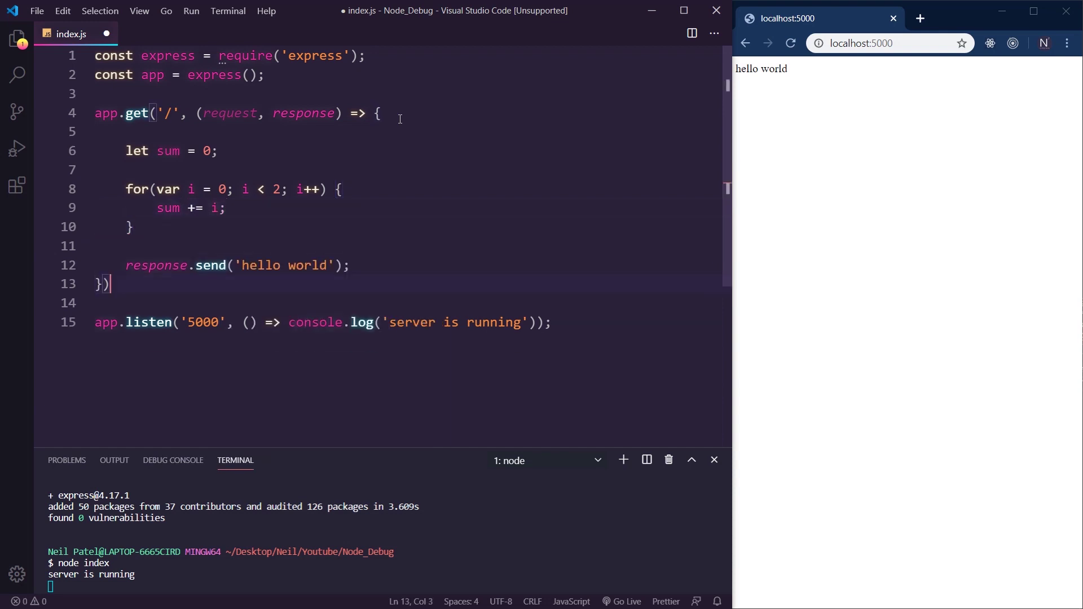
pyautogui.press('Up')
pyautogui.press('End')
pyautogui.press('Left')
pyautogui.press('Left')
pyautogui.press('Left')
pyautogui.hotkey('ctrl', 'shift', 'Left')
pyautogui.hotkey('ctrl', 'shift', 'Left')
pyautogui.write('su')
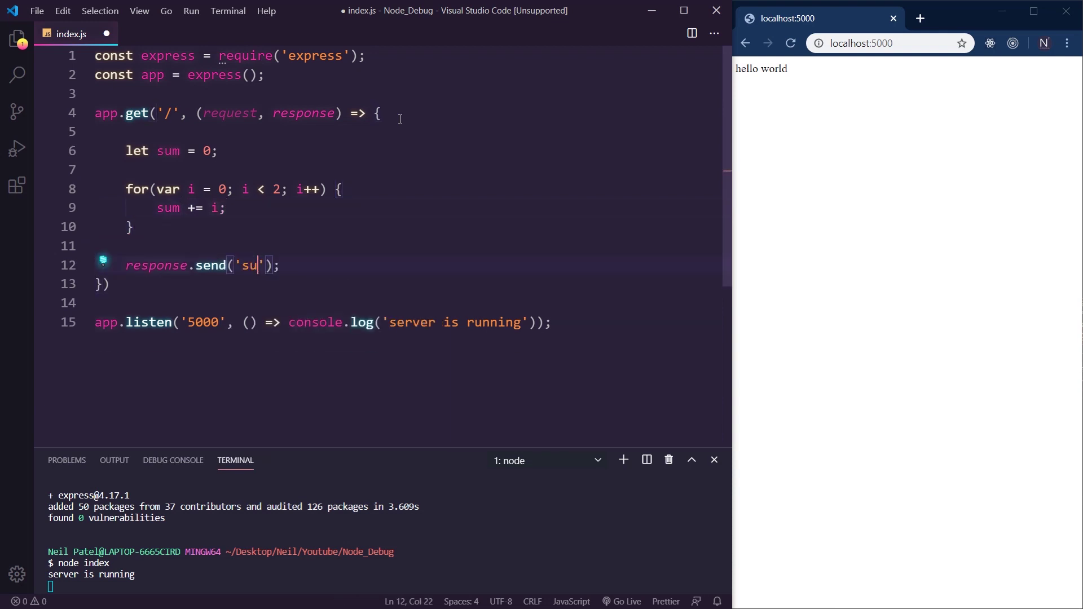
pyautogui.write("m = ' + ")
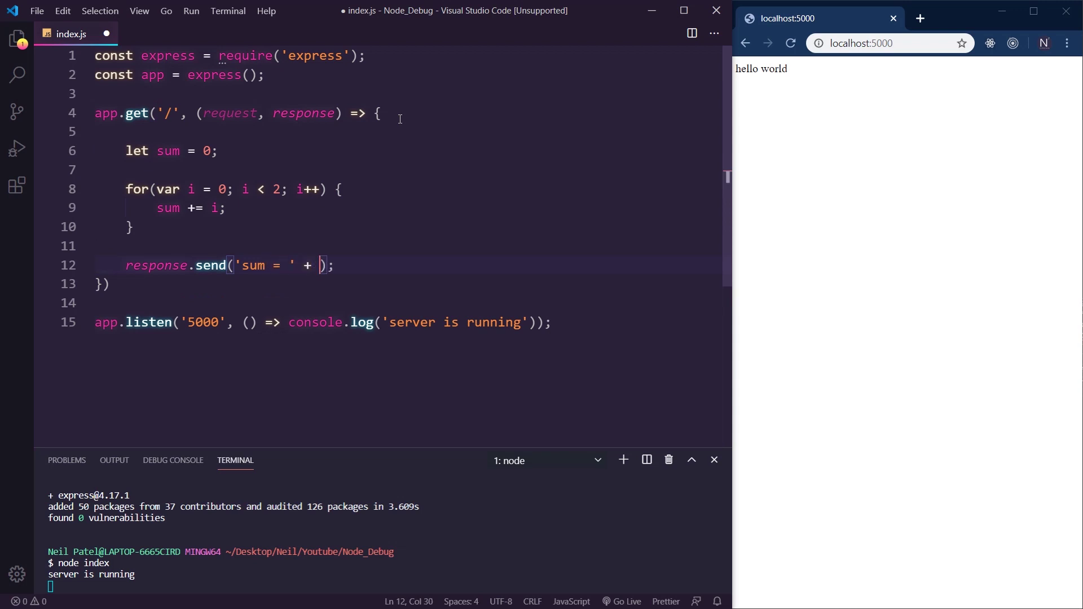
pyautogui.write('sum')
pyautogui.press('Right')
pyautogui.hotkey('ctrl', 's')
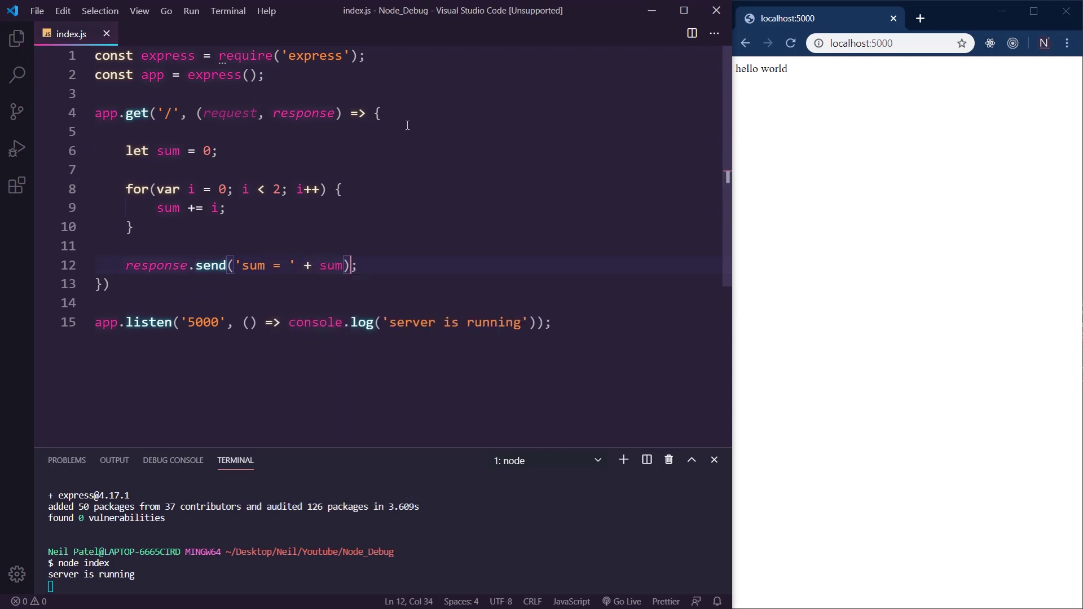
# Step: Stop the server with Ctrl+C and relaunch it with node --inspect-brk index
pyautogui.click(163, 564)
pyautogui.hotkey('ctrl', 'c')
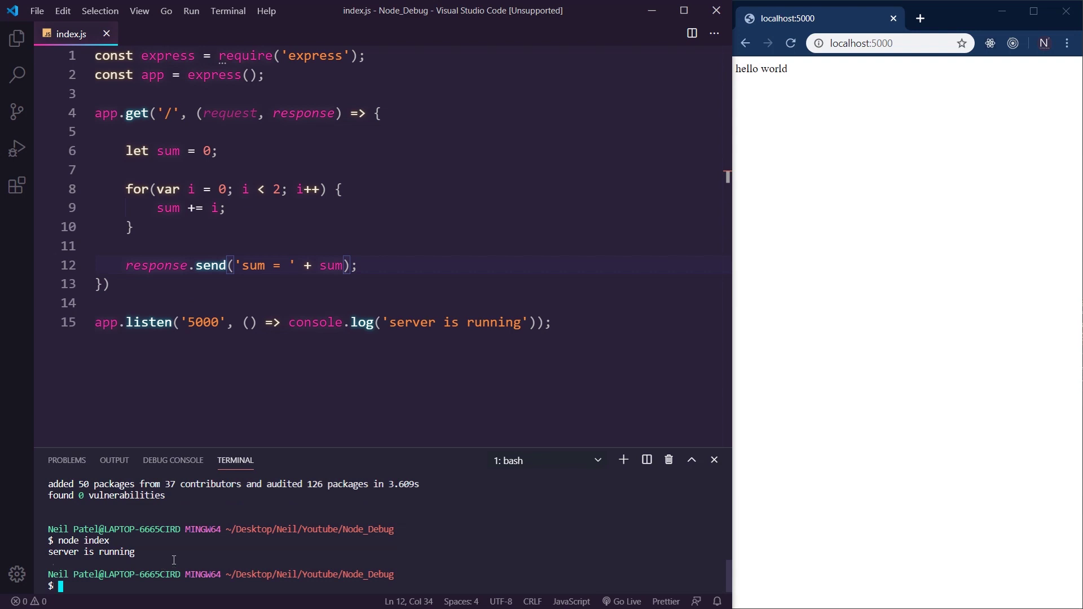
pyautogui.write('node ')
pyautogui.write('-')
pyautogui.write('-inse')
pyautogui.press('BackSpace')
pyautogui.write('pe')
pyautogui.write('ct-brk ')
pyautogui.write('index')
pyautogui.press('Return')
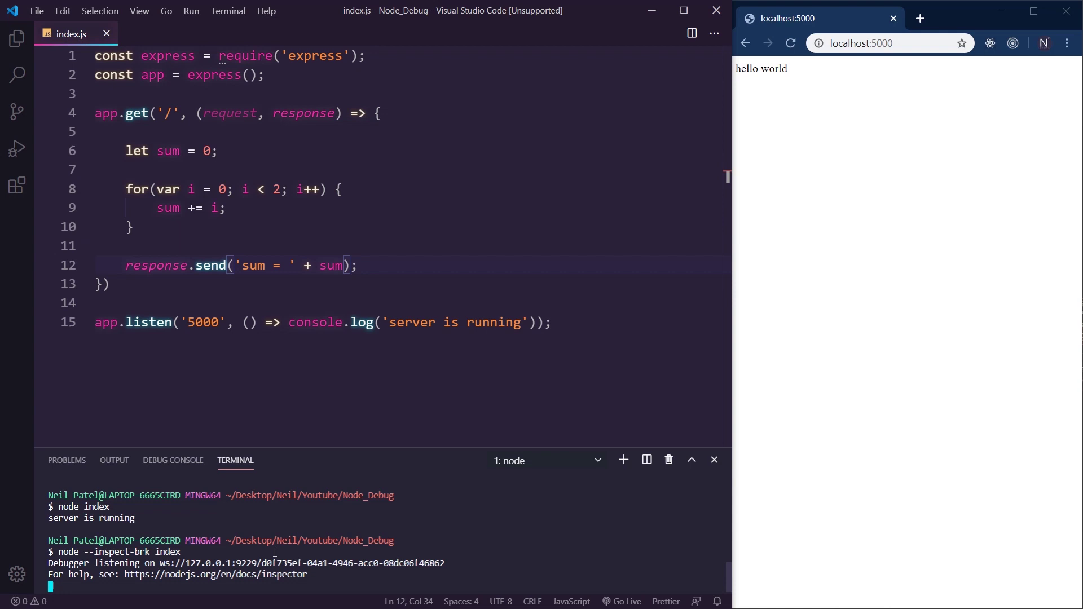
pyautogui.click(210, 401)
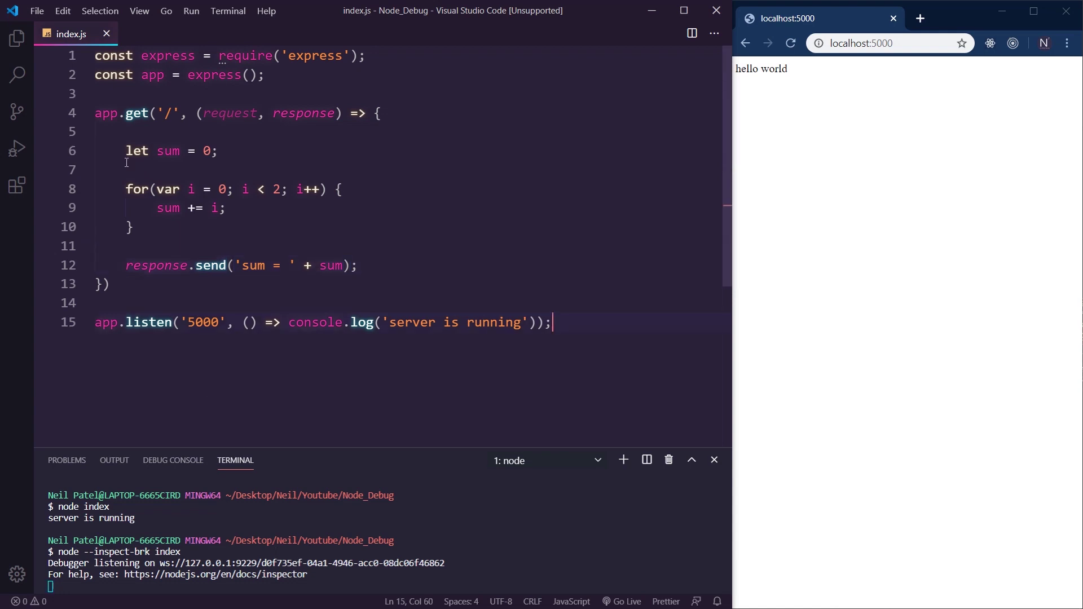
# Step: Set a breakpoint on line 6 and attach the debugger to the inspect-brk index process
pyautogui.click(42, 154)
pyautogui.click(142, 11)
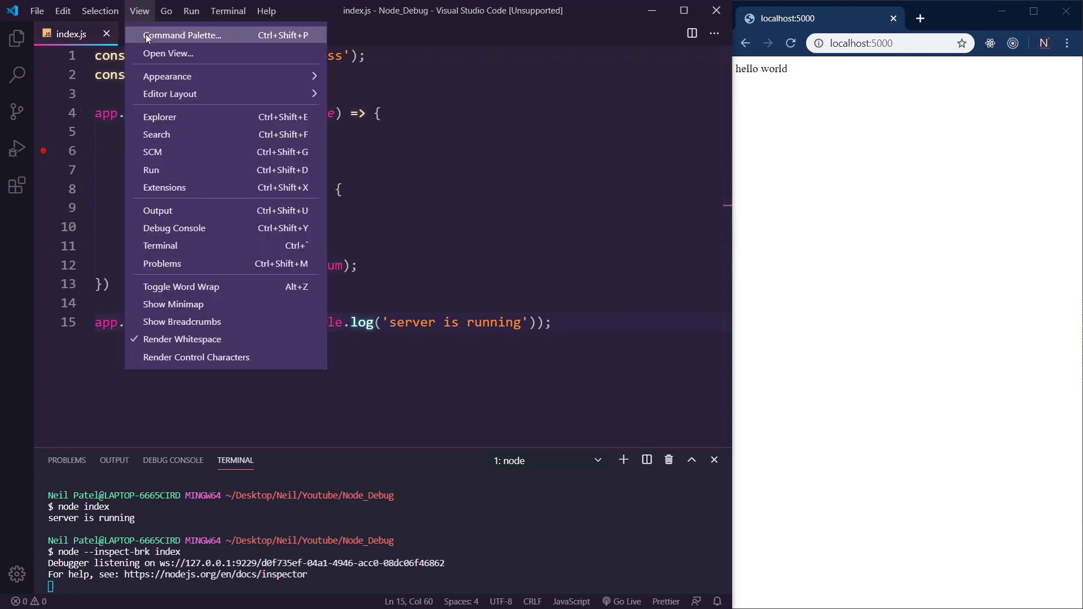
pyautogui.click(144, 33)
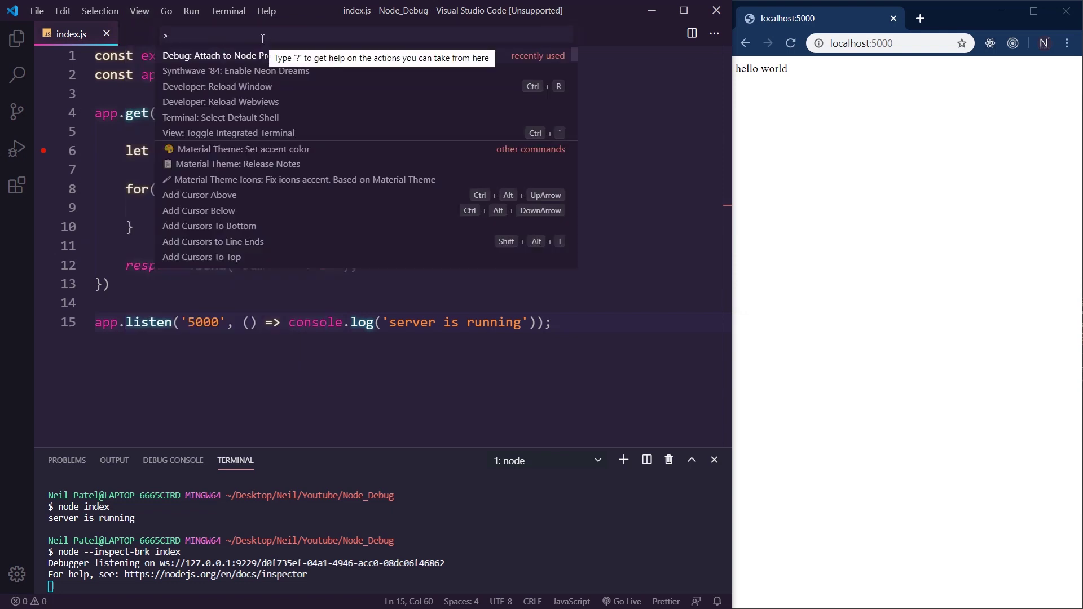
pyautogui.write('attack')
pyautogui.press('BackSpace')
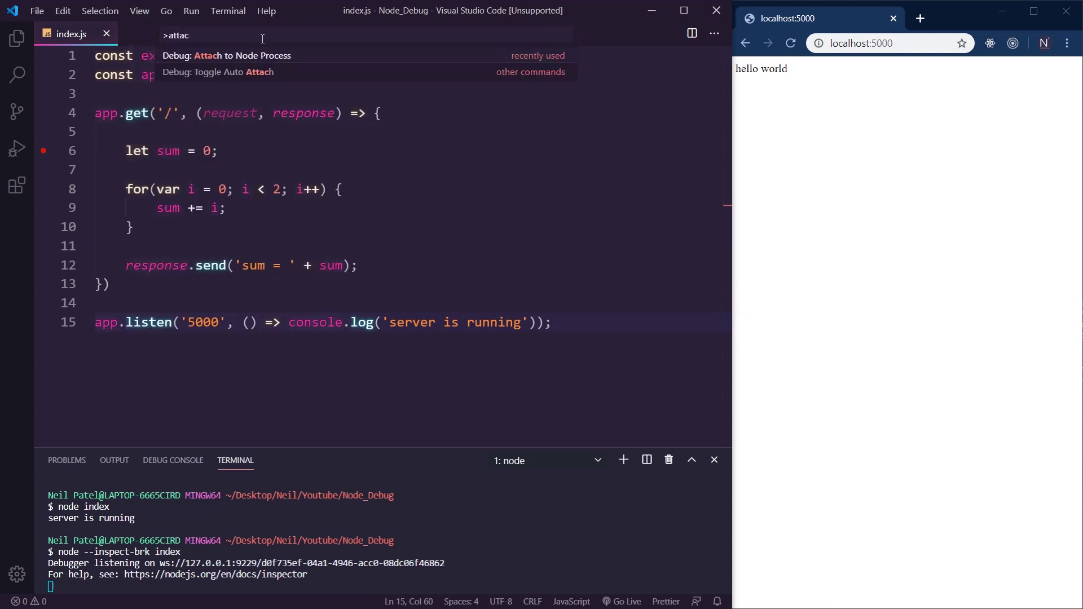
pyautogui.click(244, 57)
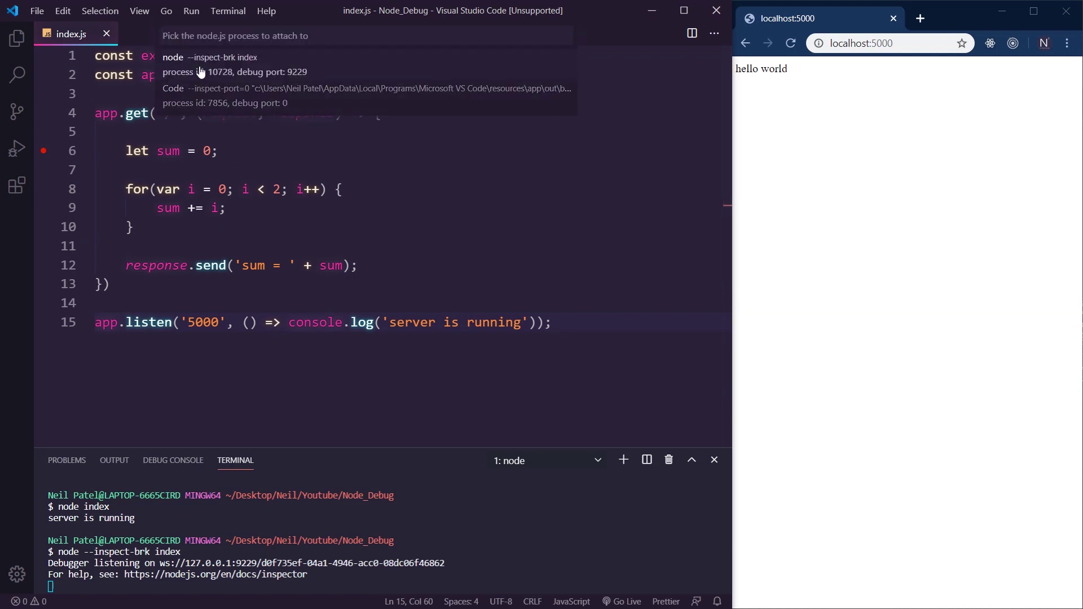
pyautogui.click(221, 71)
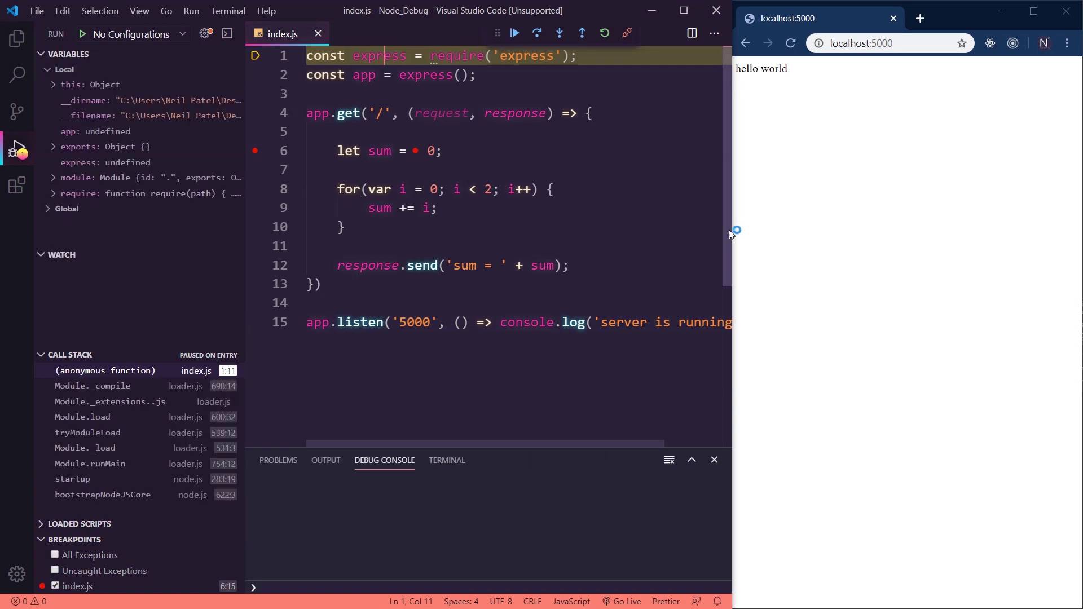
# Step: Restore the editor window width and reload localhost:5000 in Chrome
pyautogui.moveTo(732, 229)
pyautogui.mouseDown()
pyautogui.moveTo(744, 230)
pyautogui.moveTo(730, 229)
pyautogui.mouseUp()
pyautogui.click(590, 229)
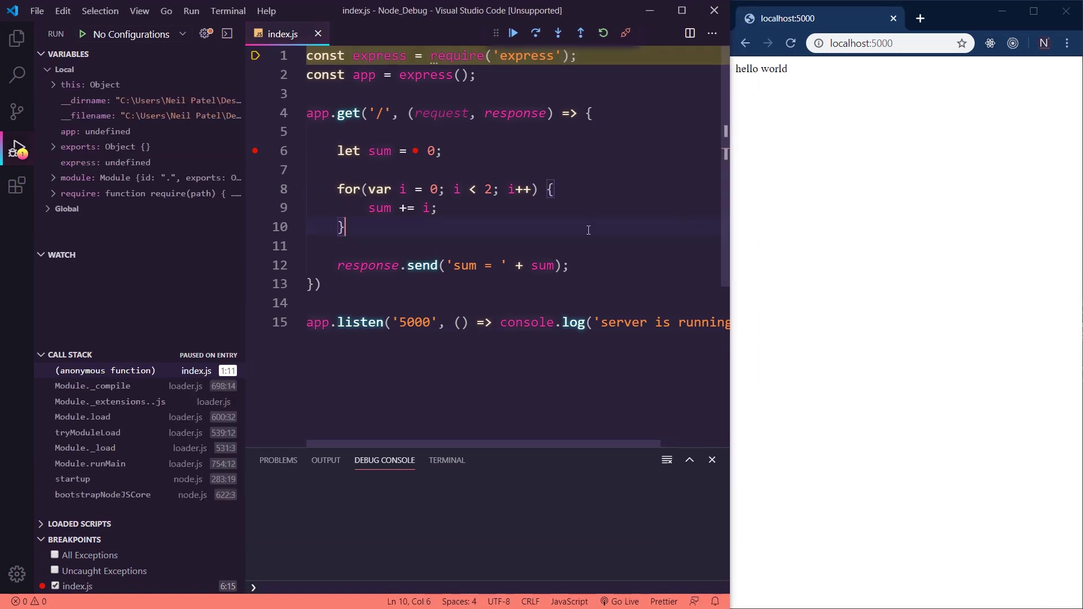
pyautogui.click(792, 48)
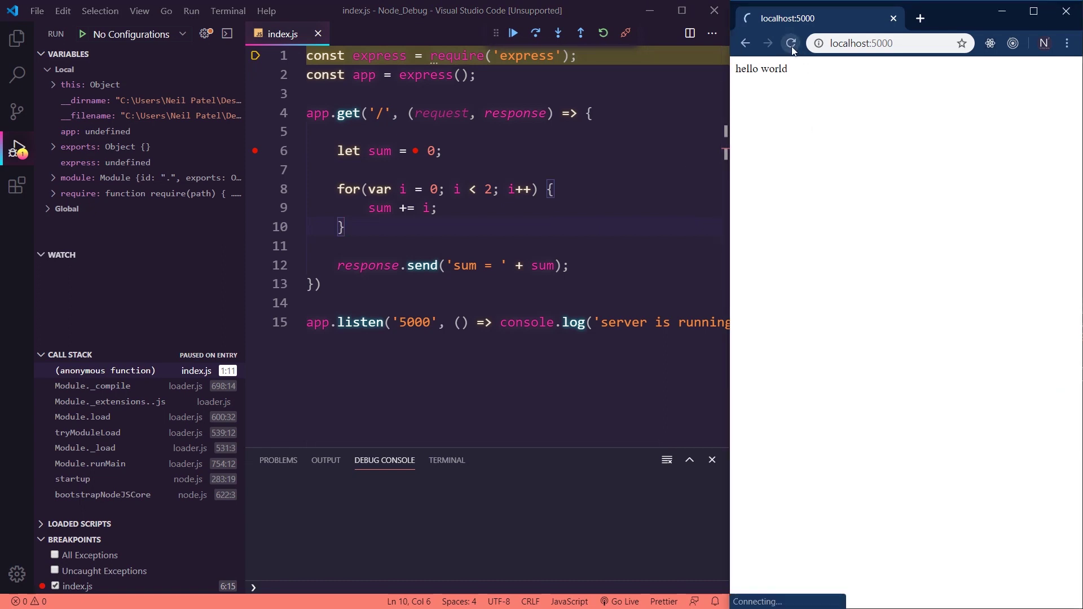
# Step: Continue to the line 6 breakpoint, step over both loop iterations, then resume
pyautogui.click(517, 41)
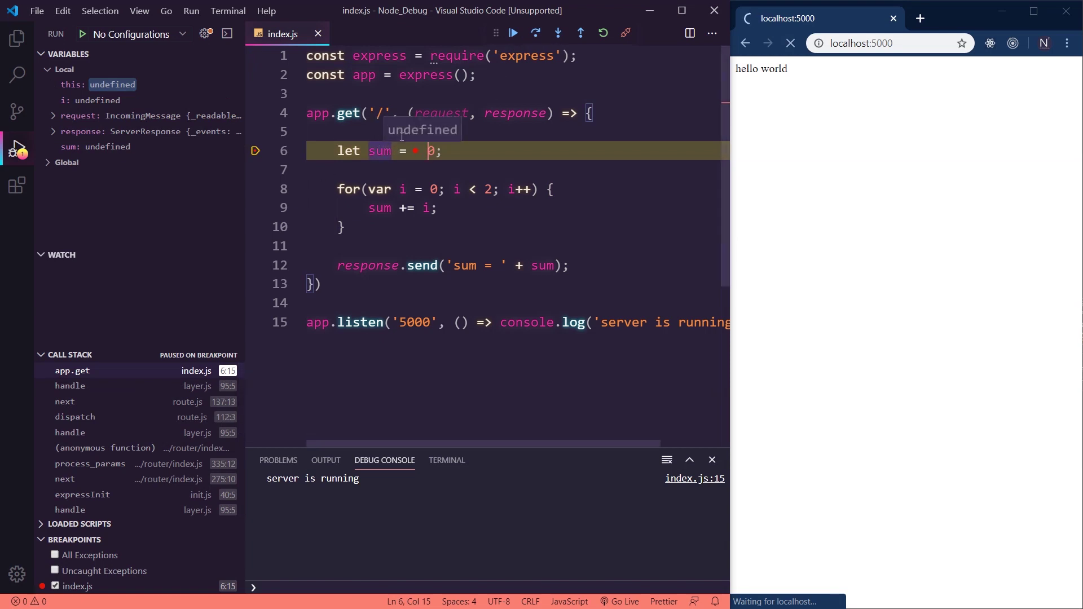
pyautogui.click(538, 35)
pyautogui.moveTo(380, 151)
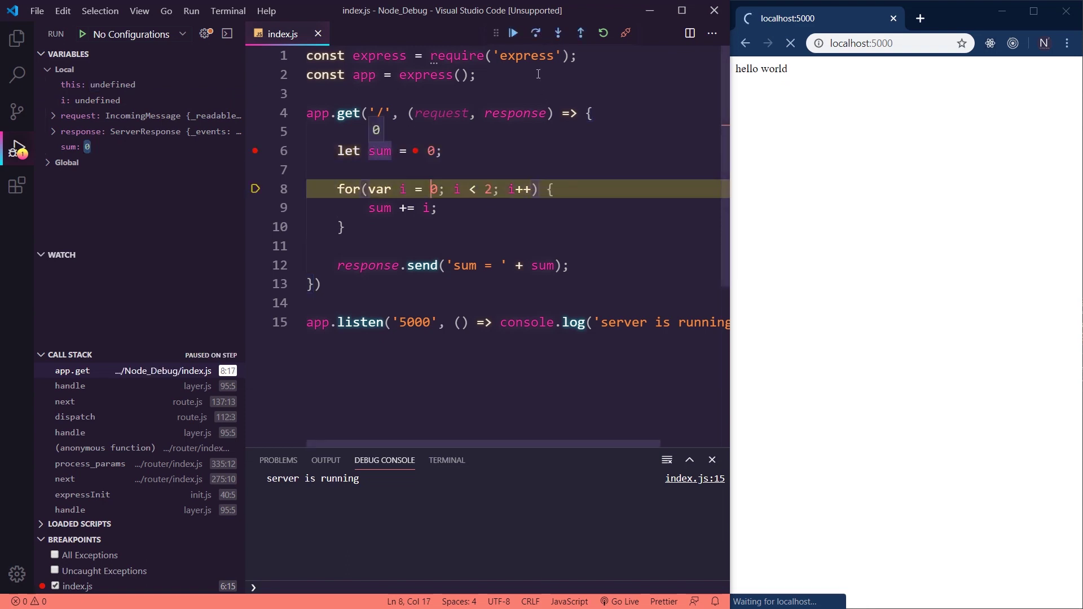
pyautogui.click(535, 36)
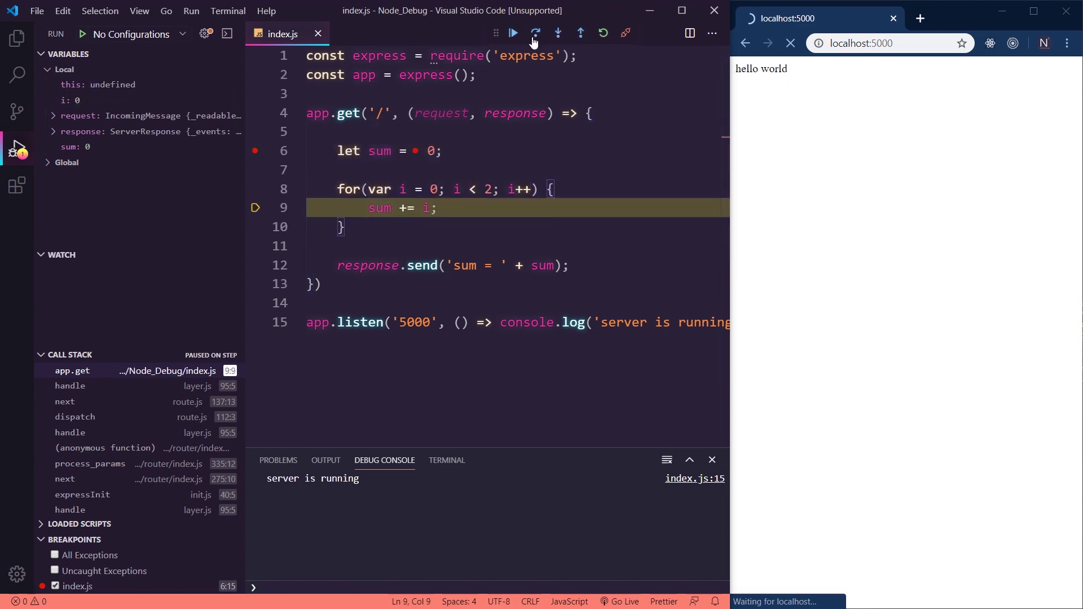
pyautogui.moveTo(402, 189)
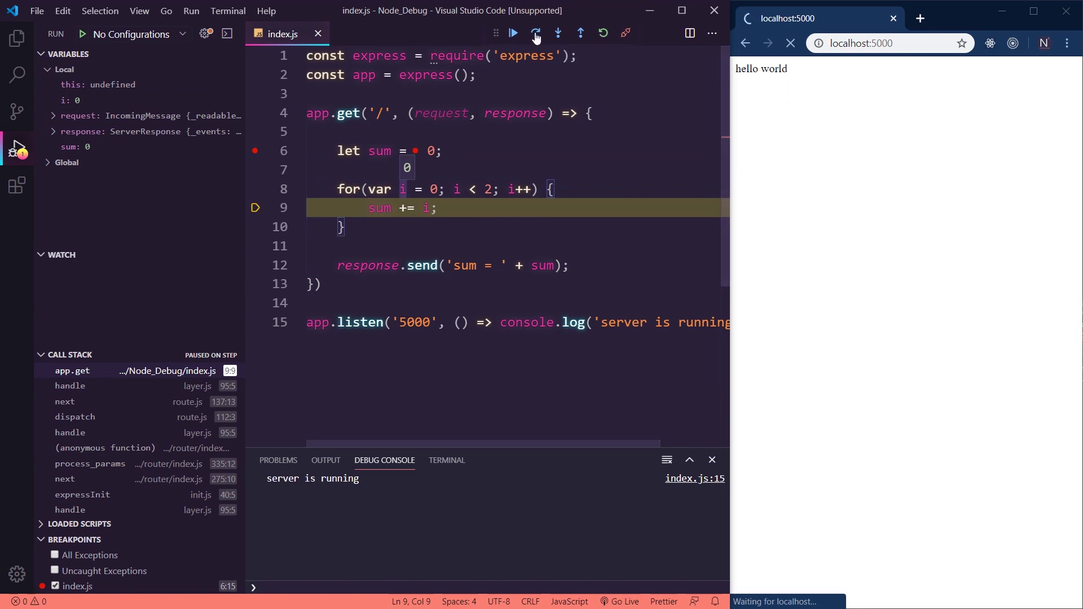
pyautogui.click(534, 36)
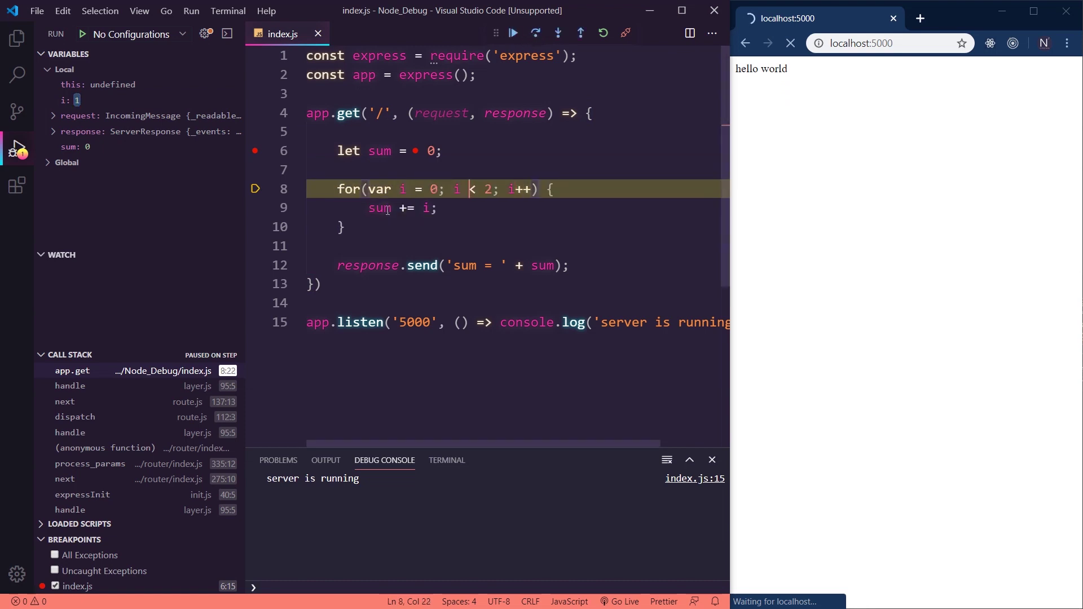
pyautogui.click(534, 36)
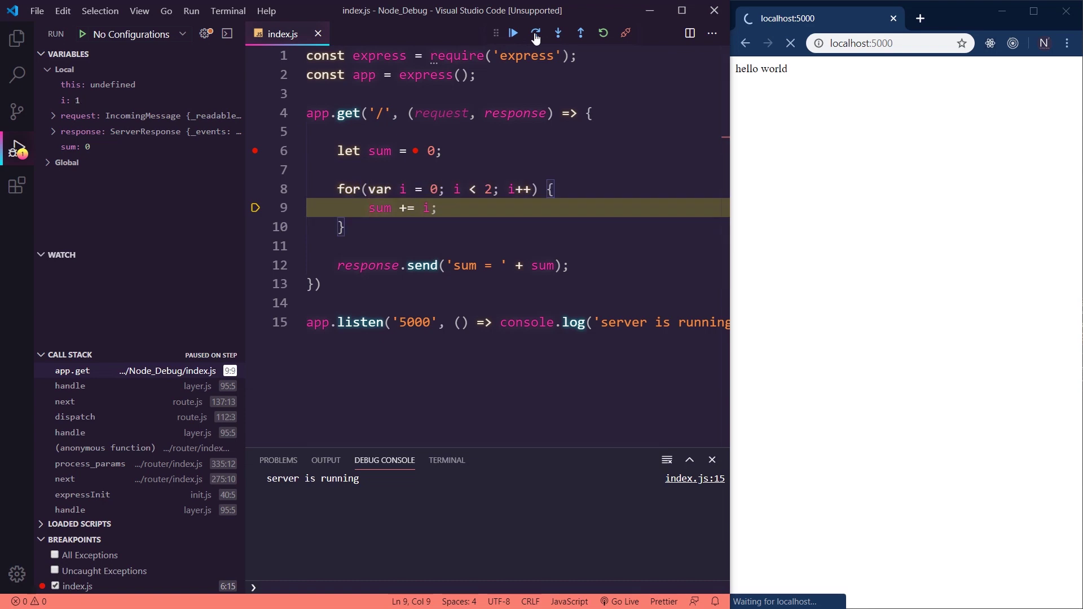
pyautogui.click(535, 35)
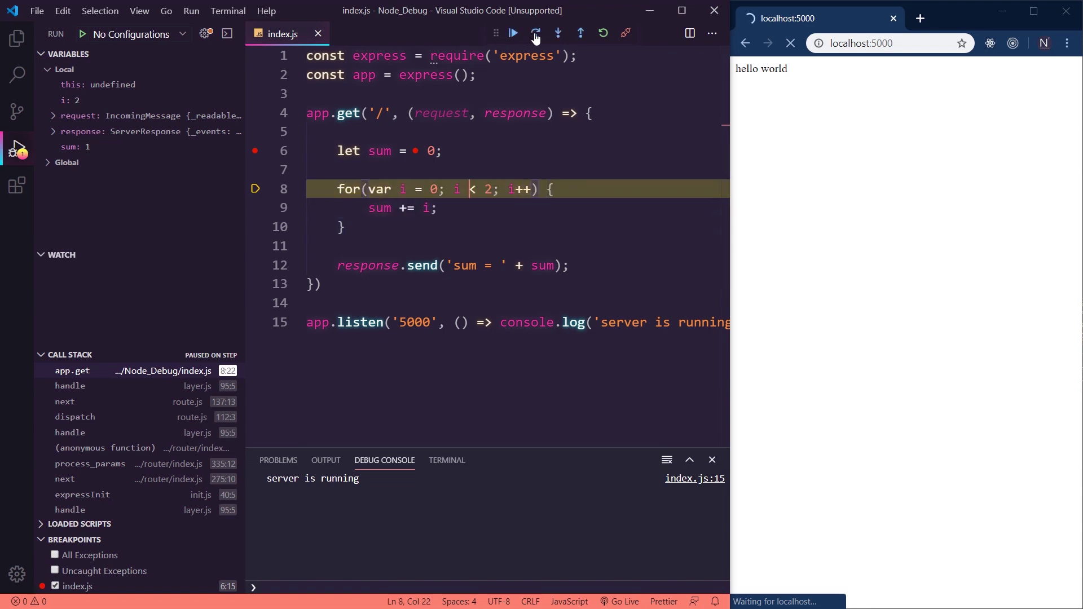
pyautogui.click(534, 36)
pyautogui.moveTo(380, 209)
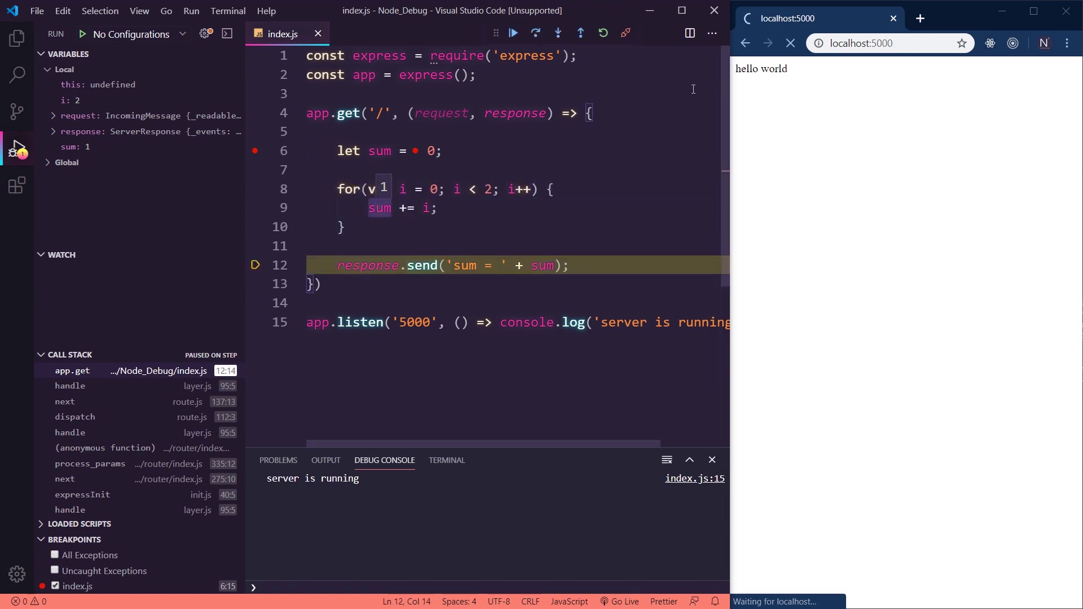
pyautogui.click(514, 34)
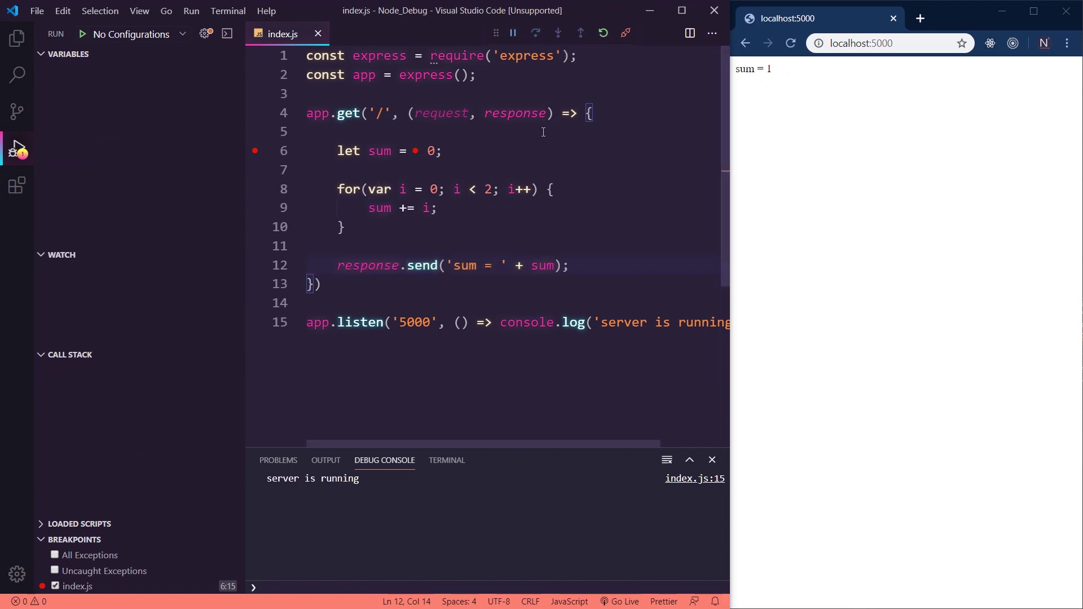
# Step: Stop the debugging session and close the Run and Debug view
pyautogui.click(504, 219)
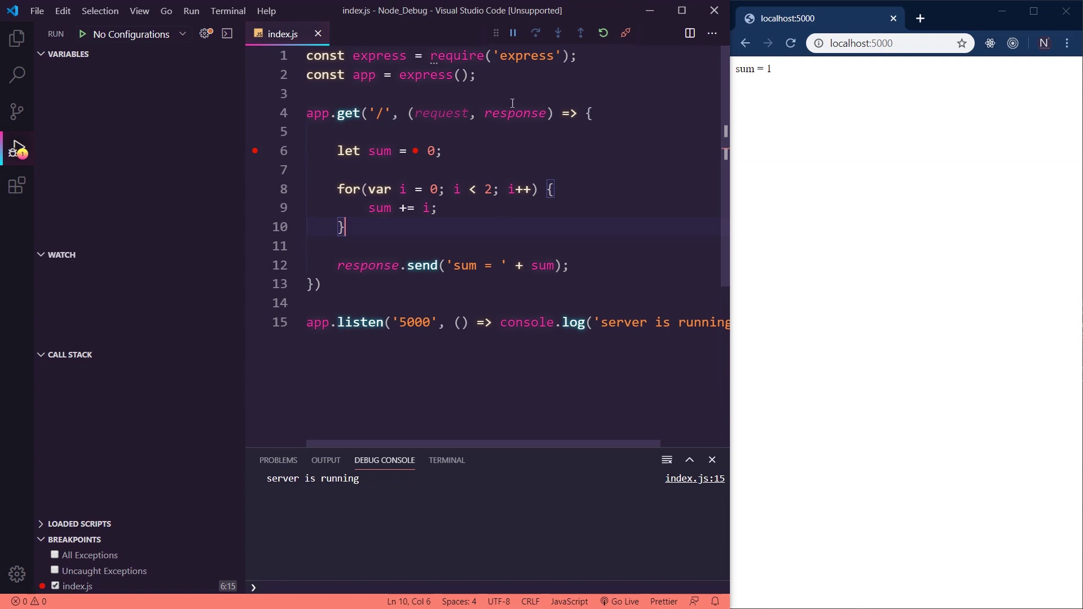
pyautogui.click(625, 39)
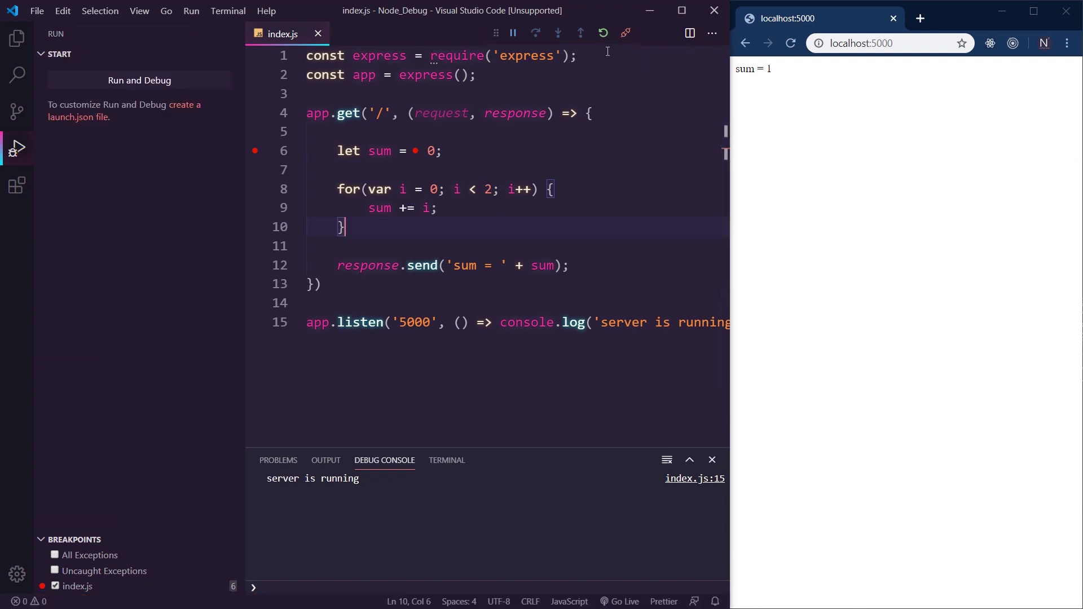
pyautogui.click(515, 162)
pyautogui.hotkey('ctrl', 'b')
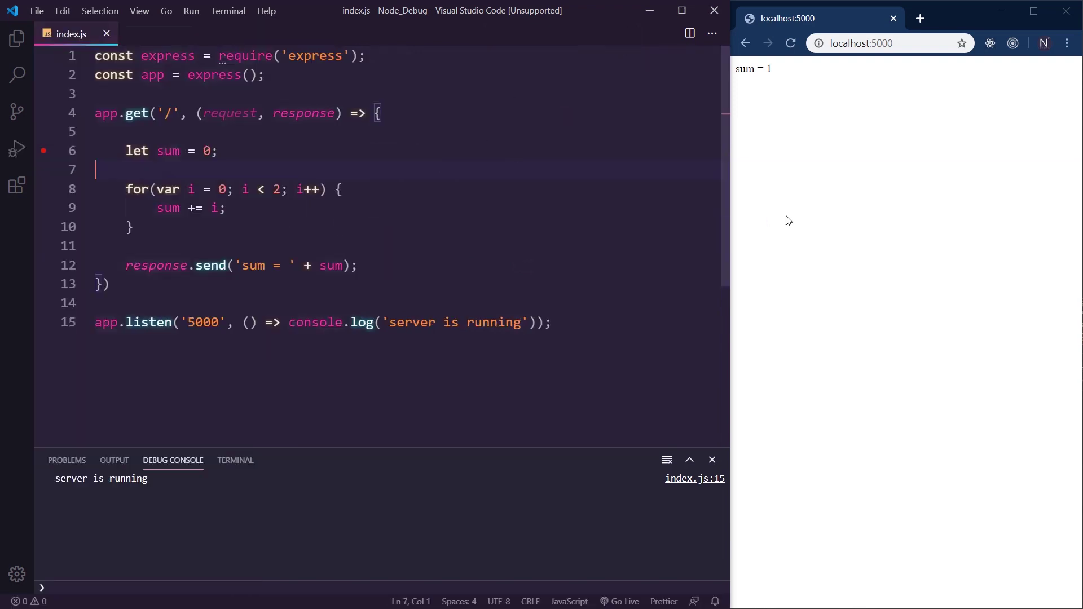
# Step: Narrow the VS Code window, widen Chrome, and open a new browser tab
pyautogui.moveTo(730, 253); pyautogui.dragTo(593, 254)
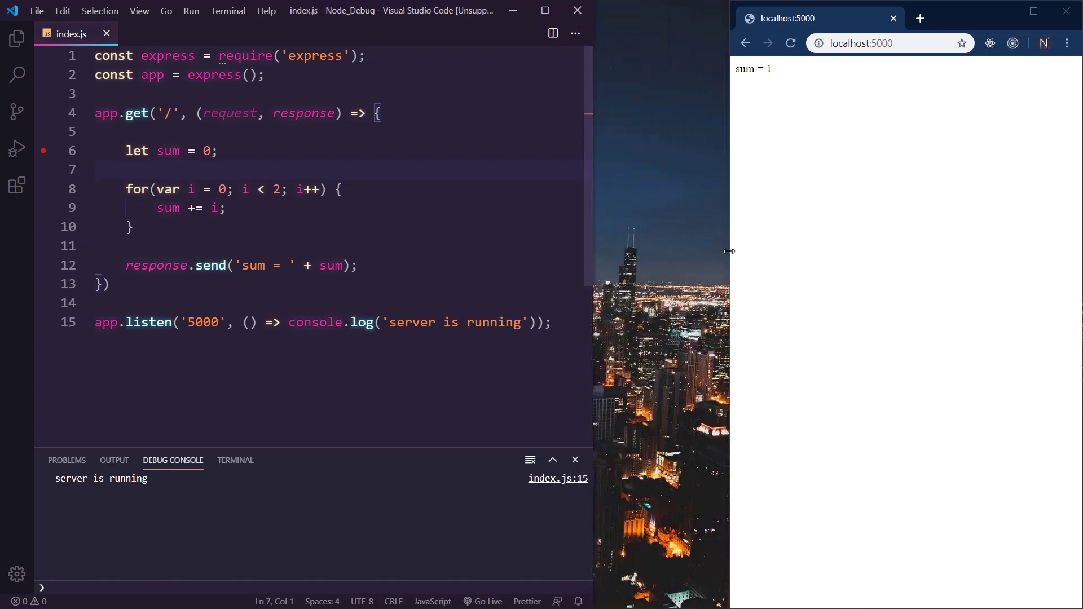
pyautogui.moveTo(730, 254); pyautogui.dragTo(601, 254)
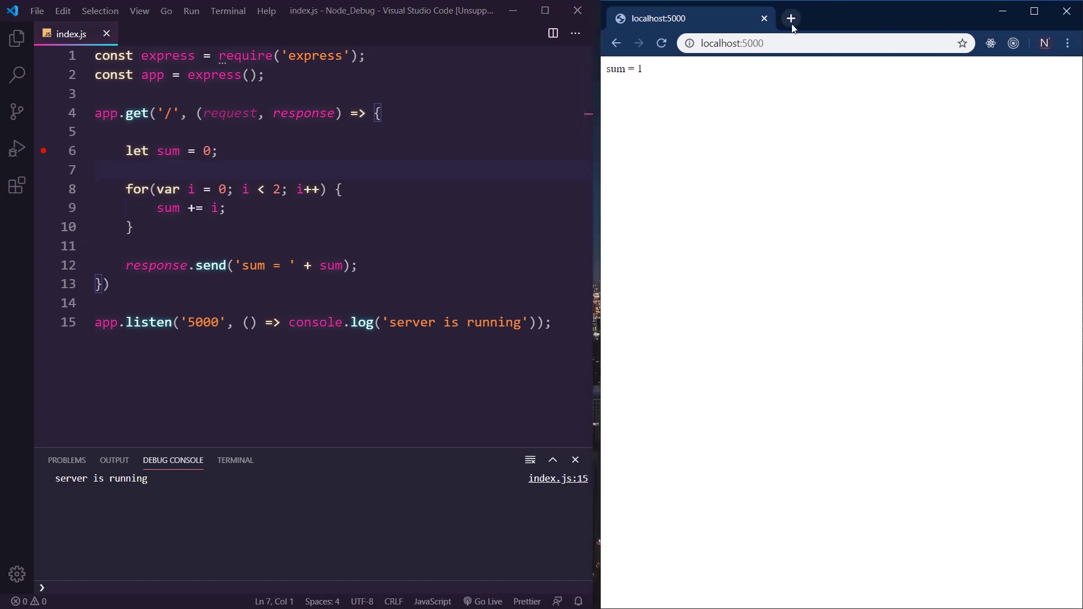
pyautogui.click(791, 18)
pyautogui.write('chrom')
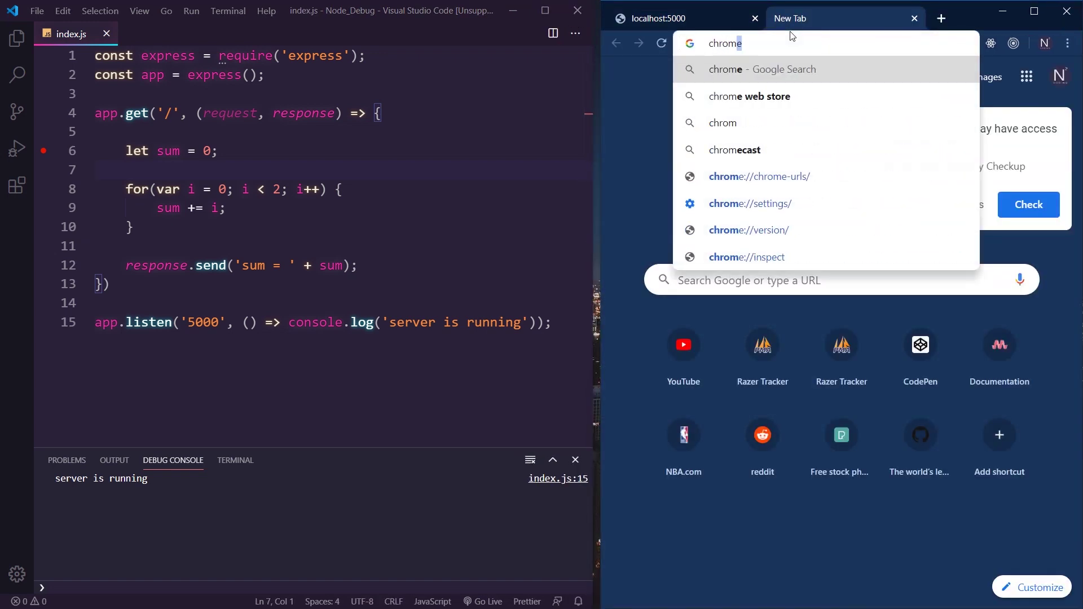
pyautogui.write('e://')
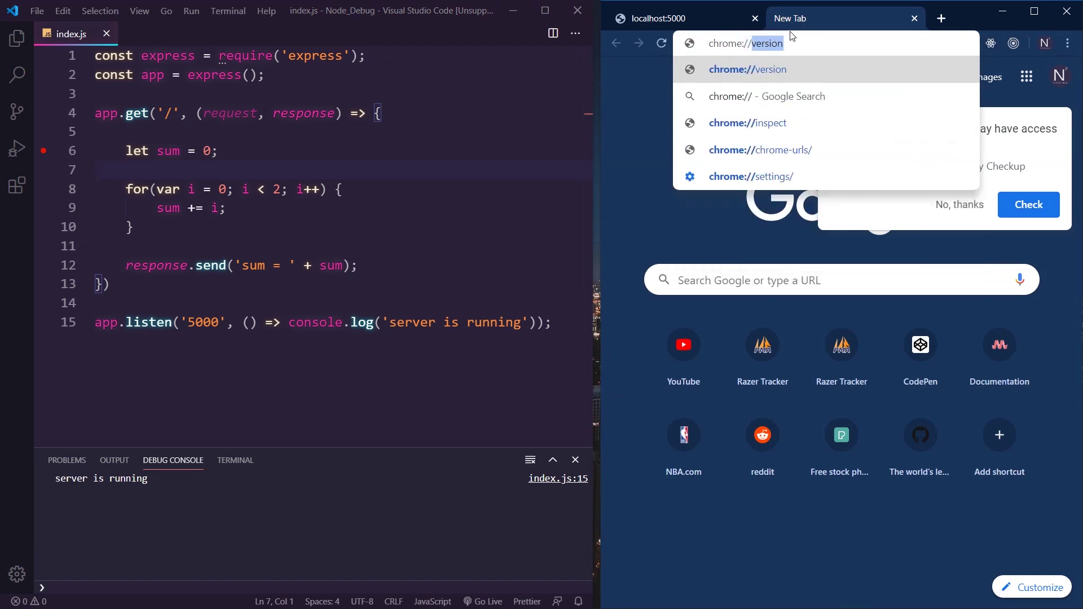
pyautogui.write('ins')
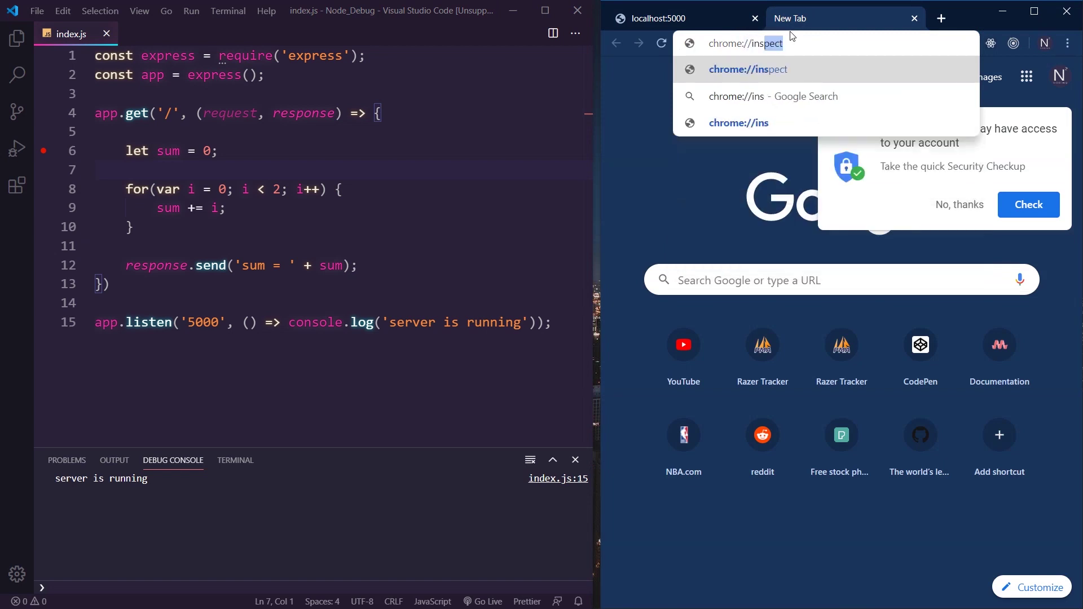
pyautogui.write('pect')
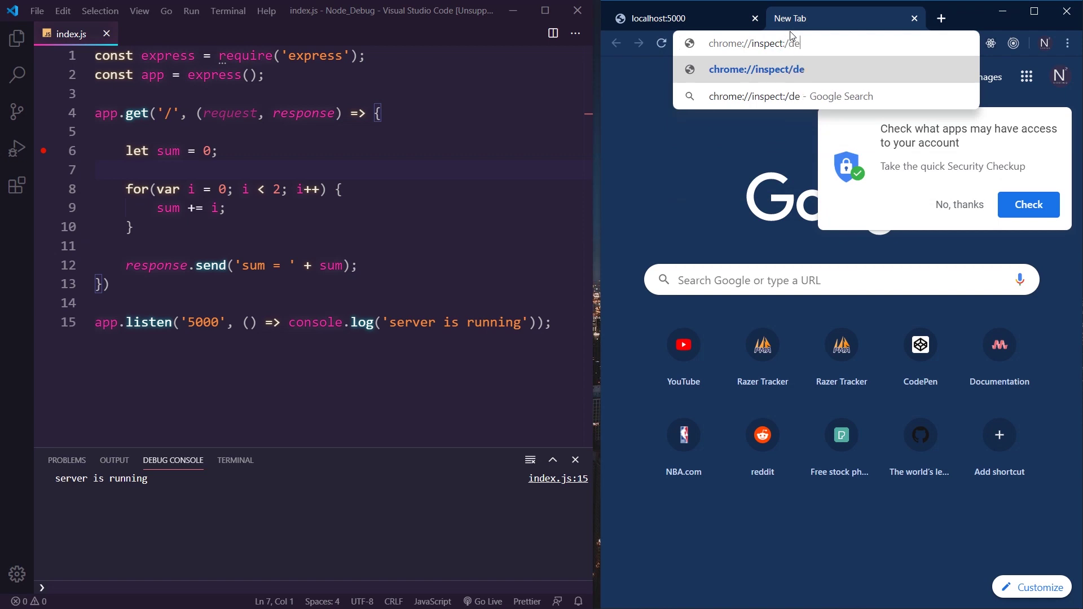
# Step: Load chrome://inspect to list the Node index target, and widen the browser window slightly
pyautogui.press('Return')
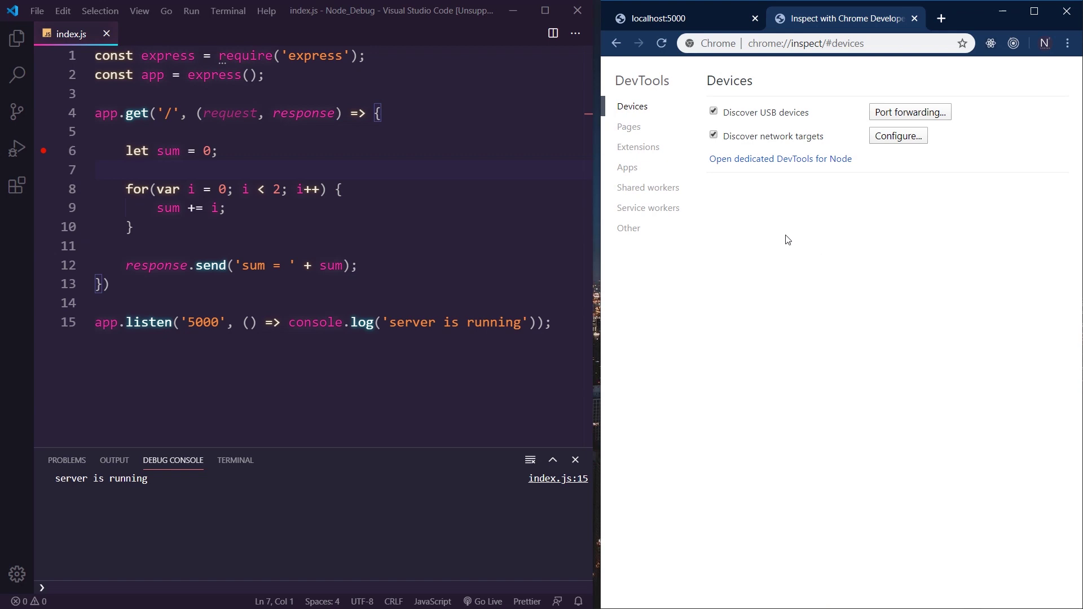
pyautogui.moveTo(607, 248); pyautogui.dragTo(598, 248)
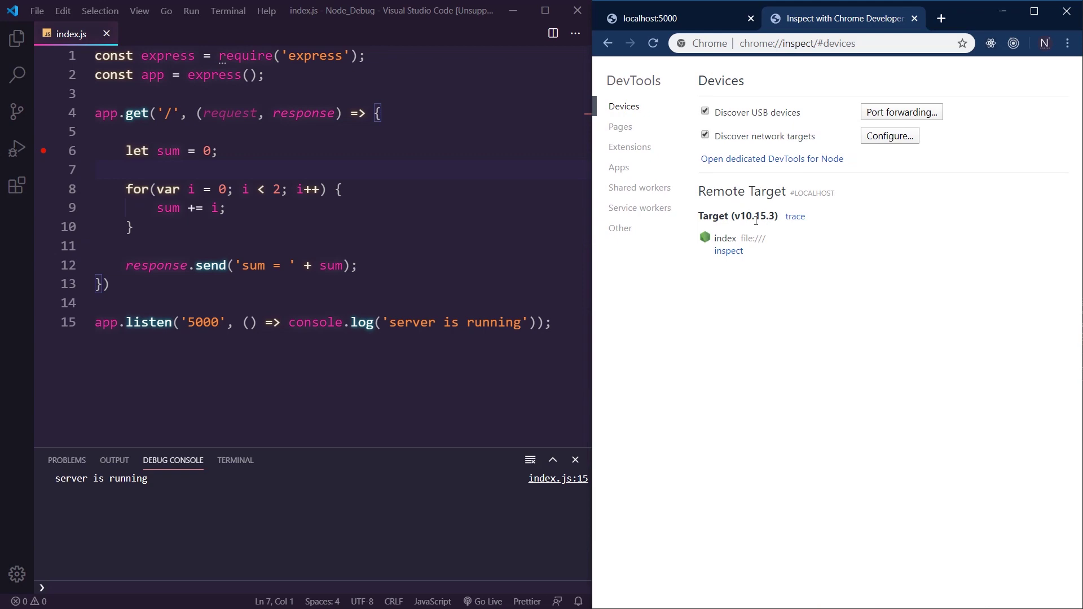
# Step: Open DevTools for the Node index target, move it left, and close index.js
pyautogui.click(728, 252)
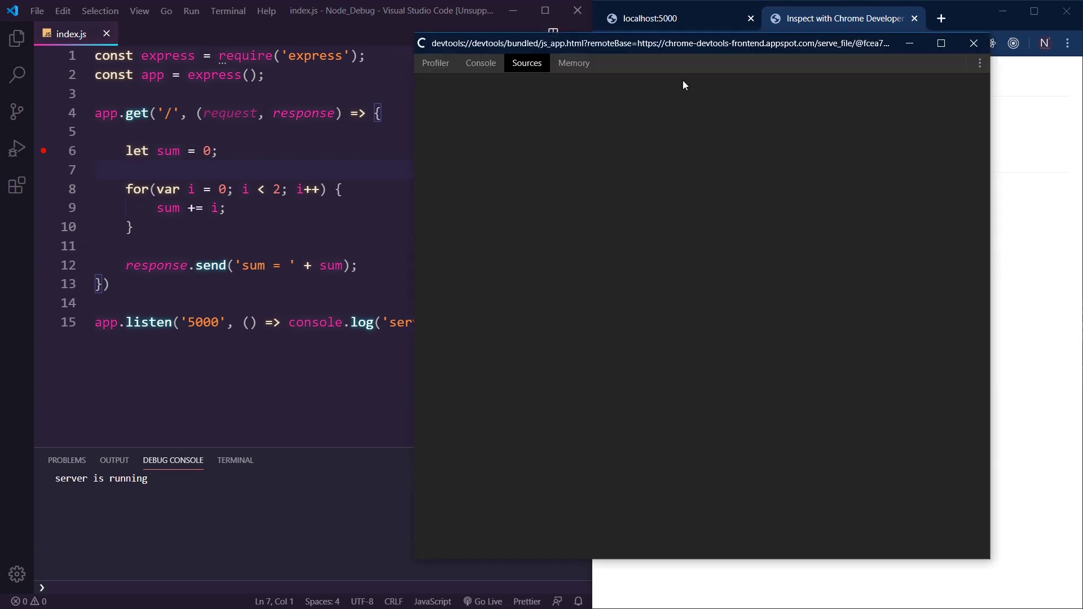
pyautogui.moveTo(643, 46); pyautogui.dragTo(294, 53)
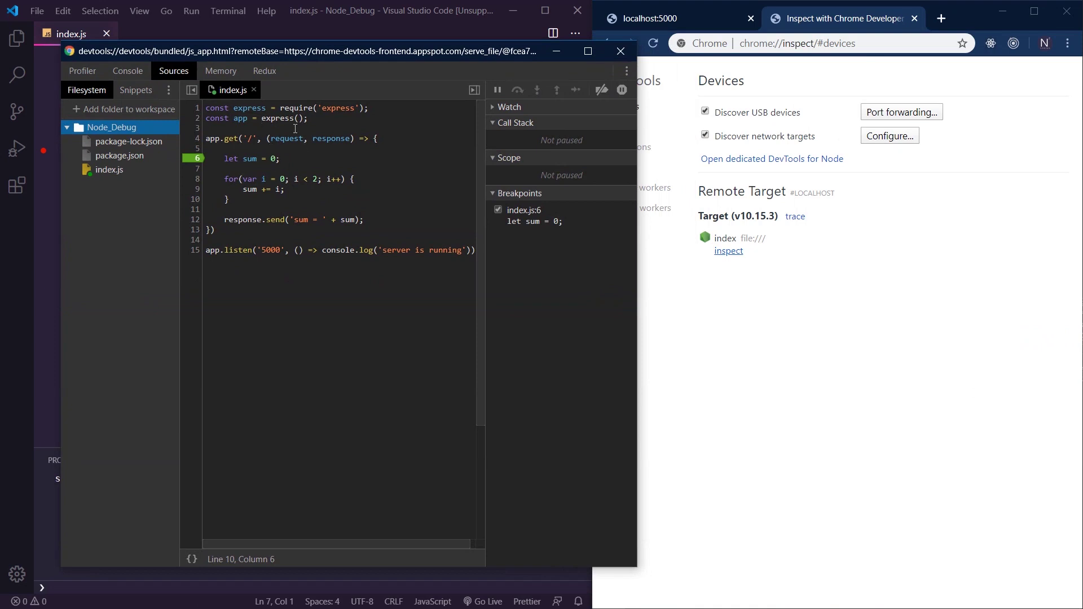
pyautogui.click(250, 94)
pyautogui.click(254, 90)
# Step: Remove and re-add the Node_Debug workspace folder, allow access, and open index.js
pyautogui.rightClick(120, 128)
pyautogui.click(131, 221)
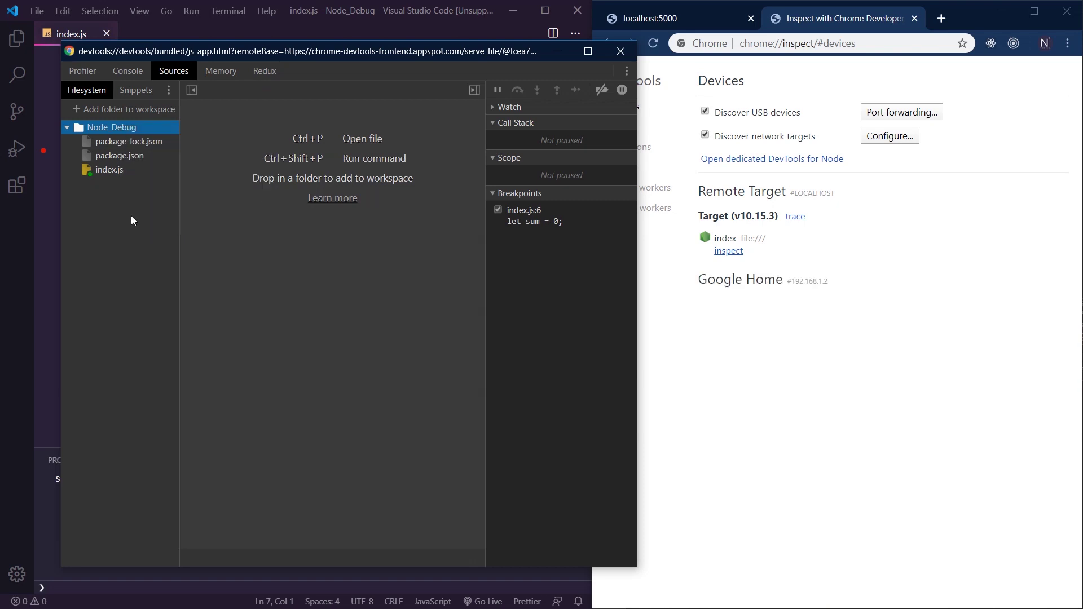
pyautogui.press('Return')
pyautogui.click(83, 111)
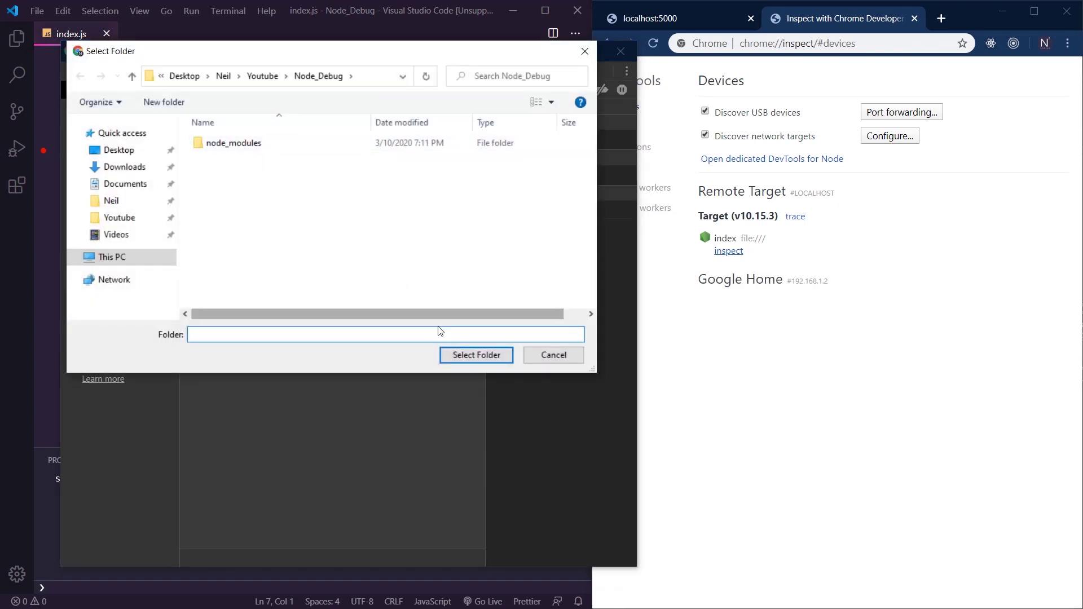
pyautogui.click(467, 360)
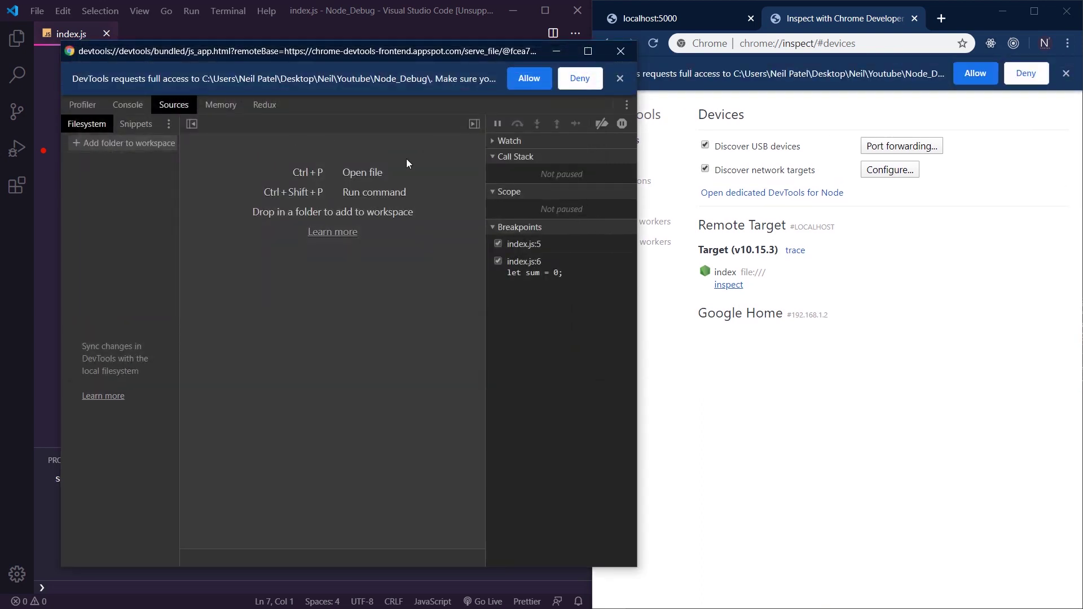
pyautogui.click(523, 83)
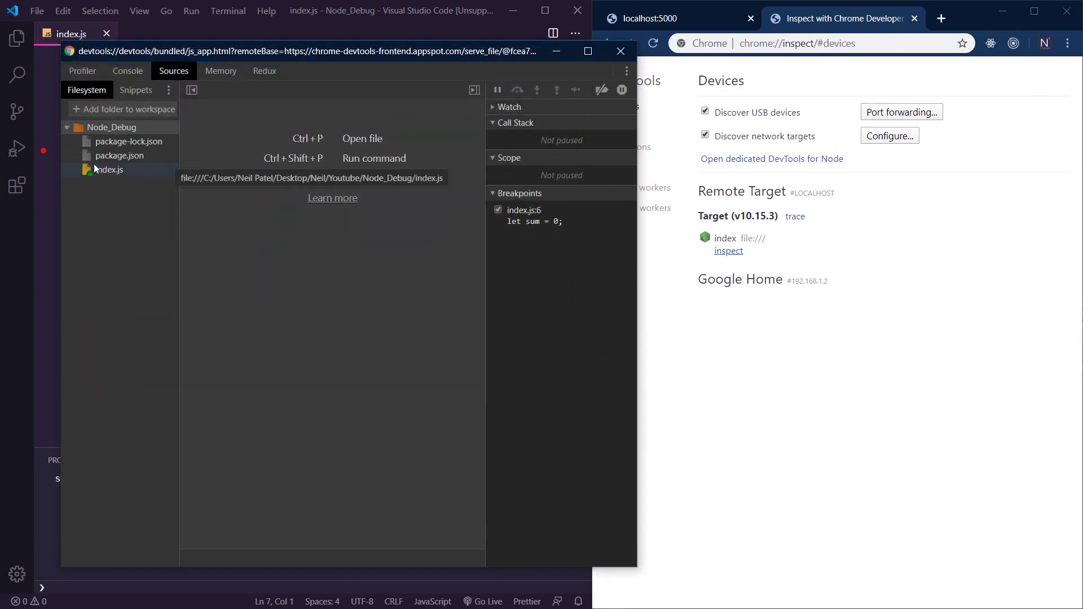
pyautogui.click(84, 166)
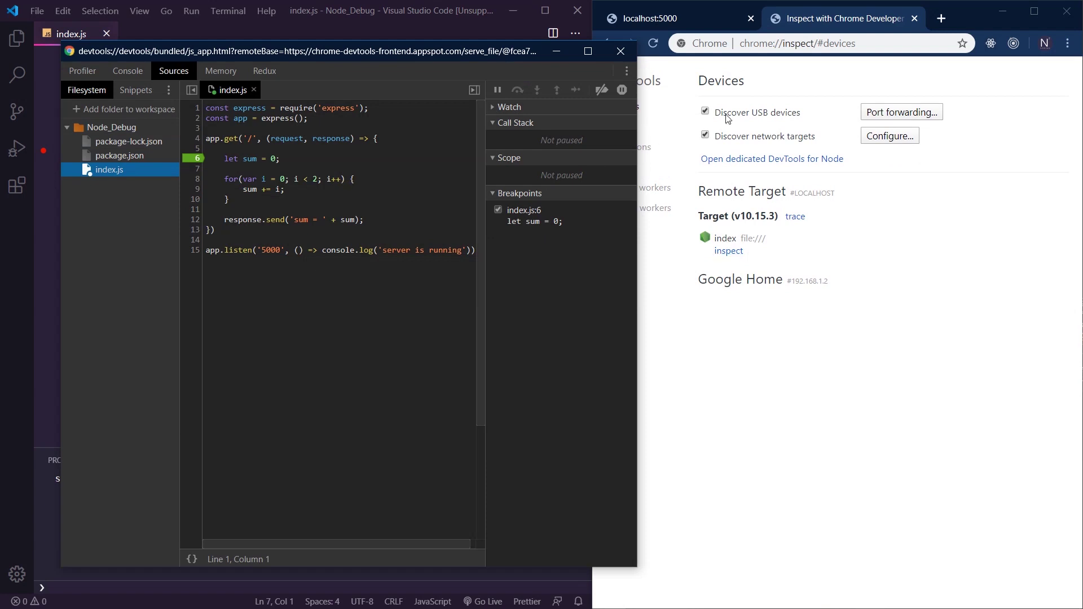
# Step: Switch to the localhost:5000 tab and reload it to hit the breakpoint
pyautogui.moveTo(493, 52); pyautogui.dragTo(431, 53)
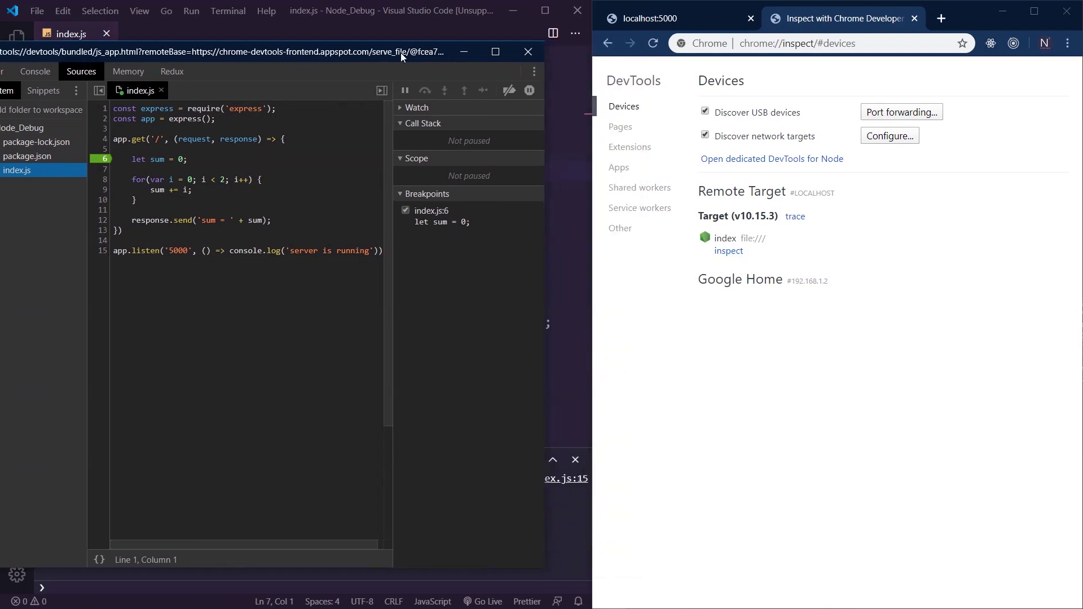
pyautogui.click(633, 21)
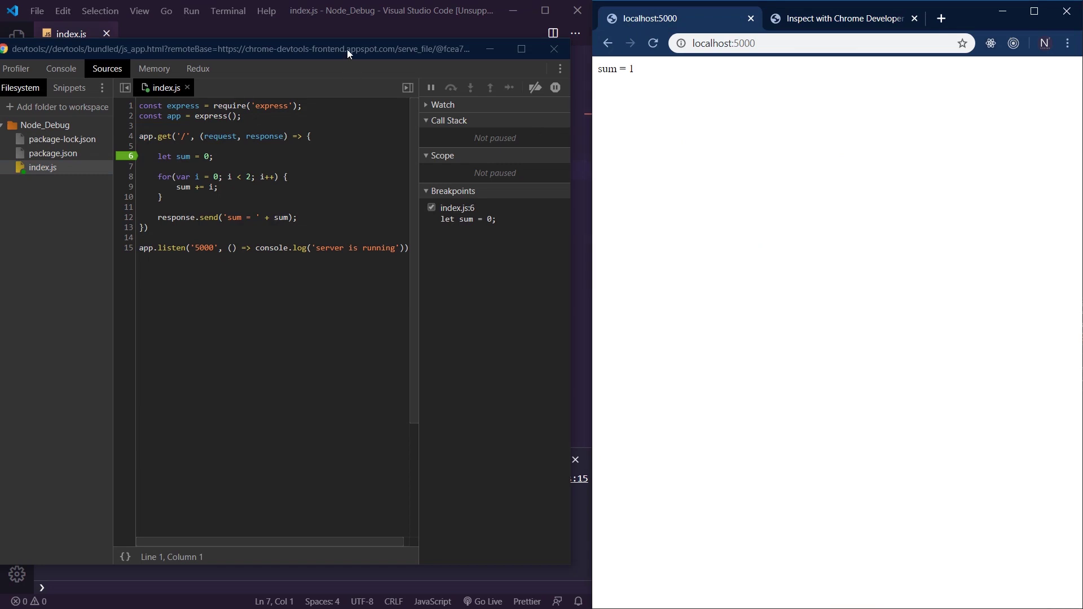
pyautogui.moveTo(347, 50)
pyautogui.mouseDown()
pyautogui.moveTo(382, 56)
pyautogui.moveTo(368, 54)
pyautogui.mouseUp()
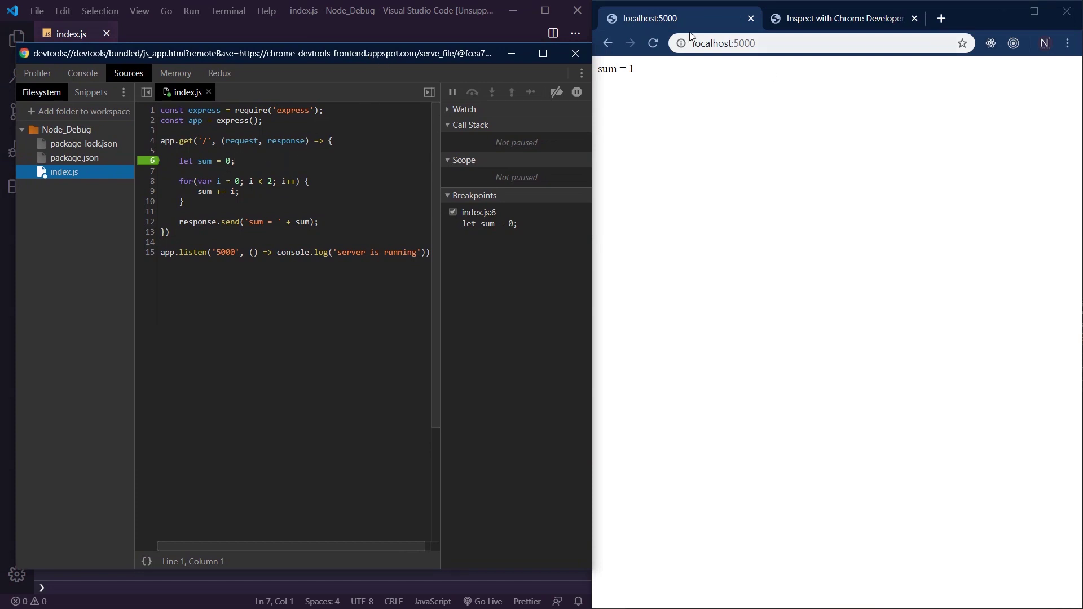
pyautogui.click(652, 45)
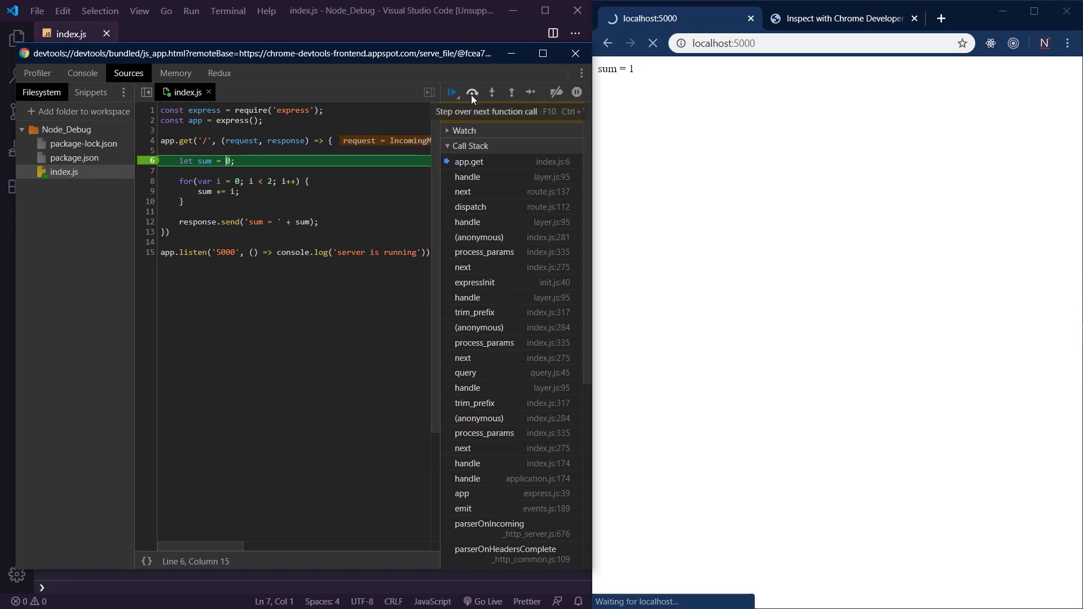
# Step: Step over through the sum loop to the send line, then resume execution
pyautogui.click(471, 95)
pyautogui.click(471, 95)
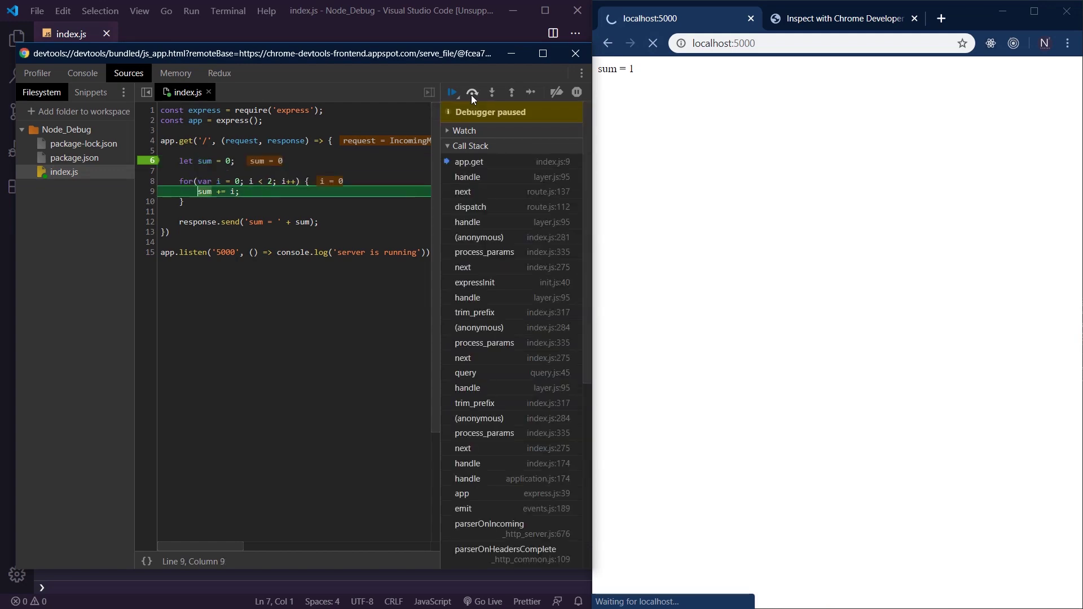
pyautogui.click(471, 95)
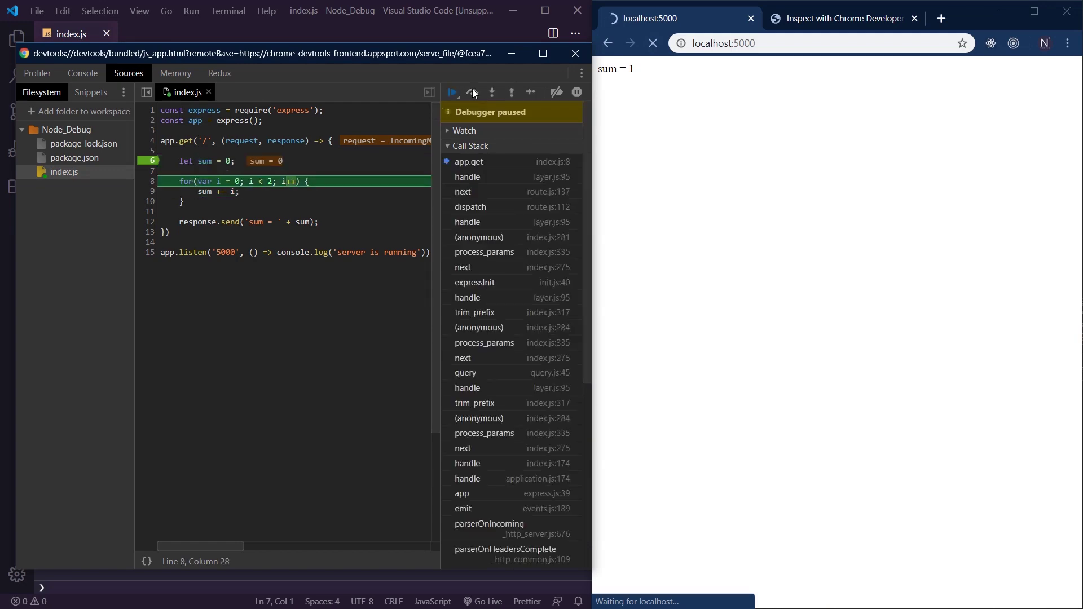
pyautogui.click(471, 90)
pyautogui.click(471, 90)
pyautogui.click(473, 92)
pyautogui.click(472, 90)
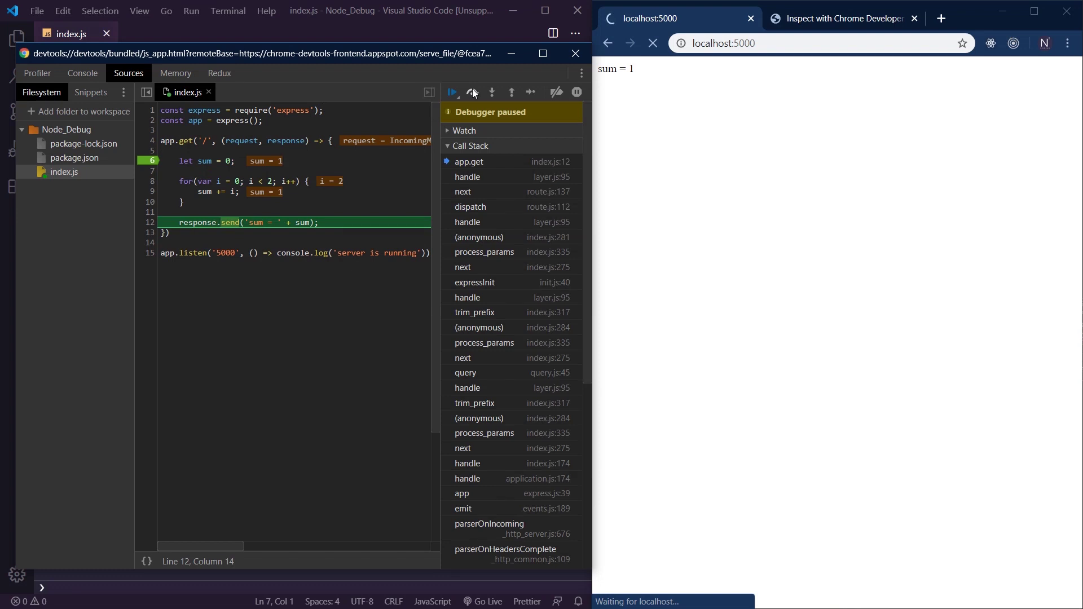
pyautogui.click(453, 91)
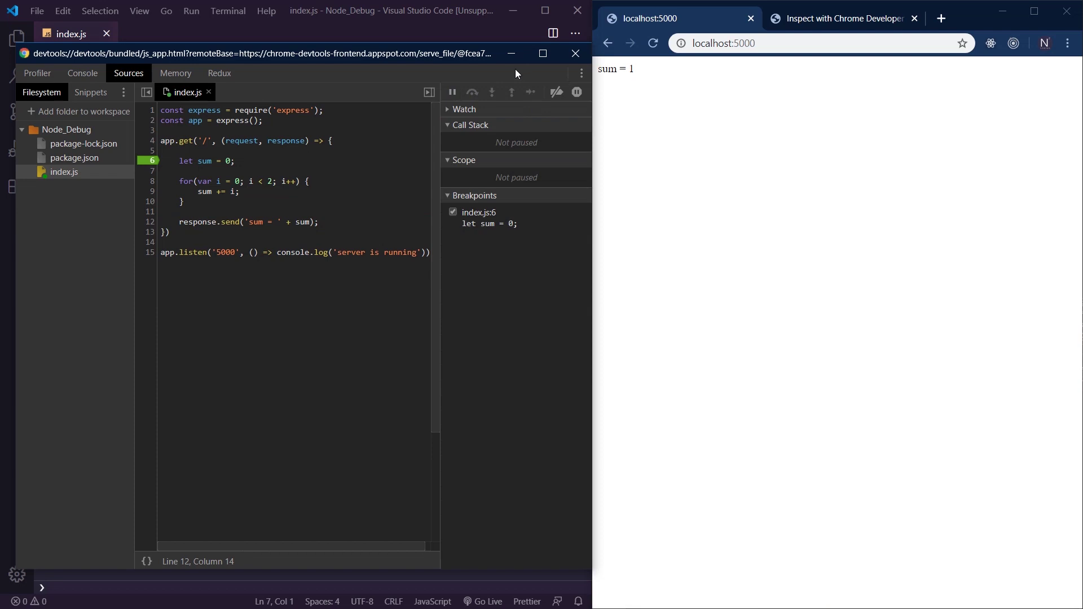
# Step: Shift the DevTools window right and minimize it, revealing index.js and 'sum = 1'
pyautogui.moveTo(491, 57); pyautogui.dragTo(524, 47)
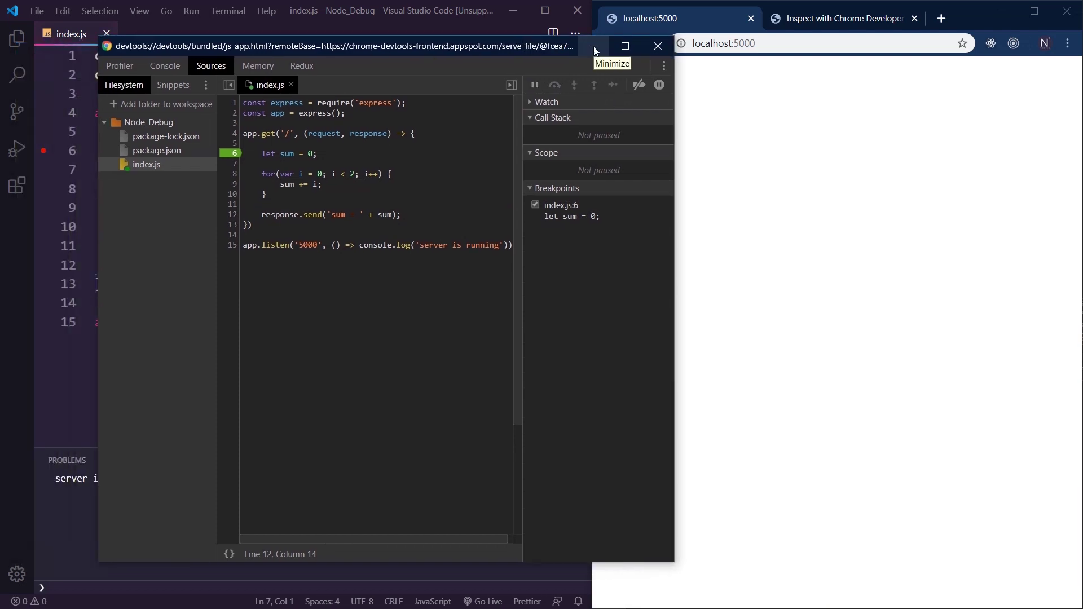
pyautogui.click(593, 48)
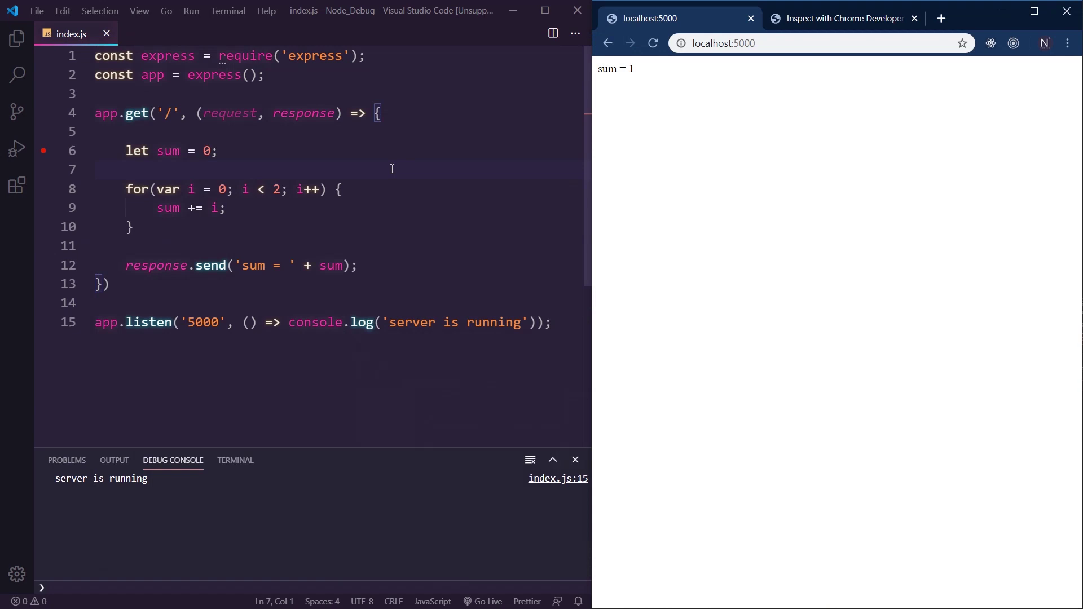